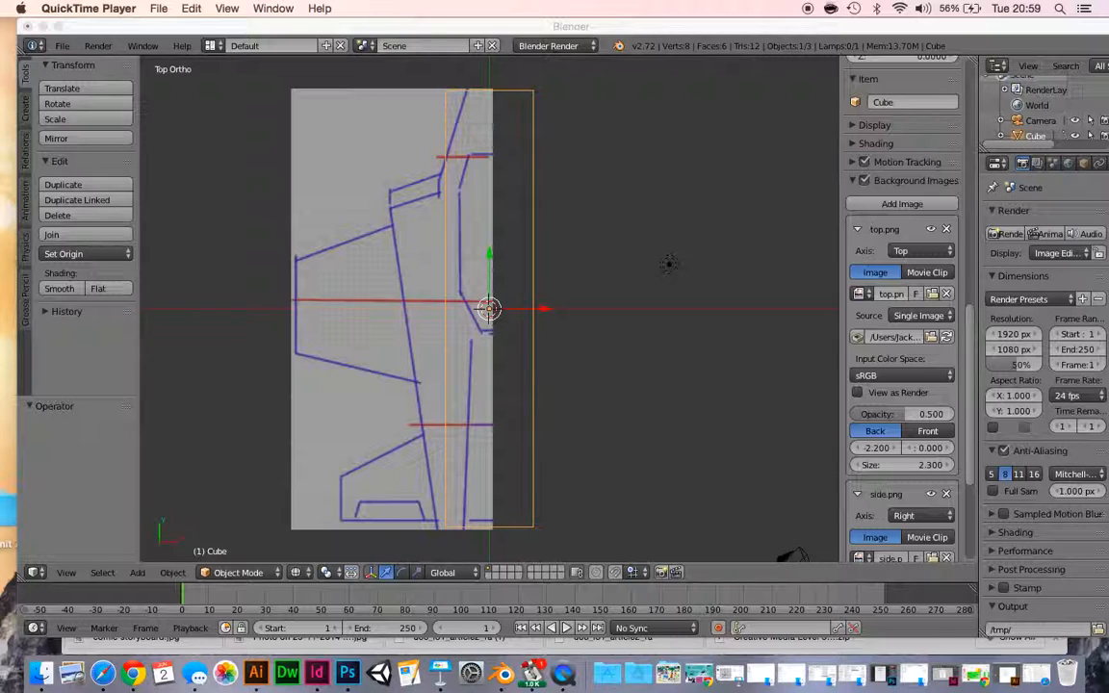
# Step: Show the right side view in solid shading and delete the stretched cube covering the aircraft reference
pyautogui.click(431, 384)
pyautogui.press('KP_3')
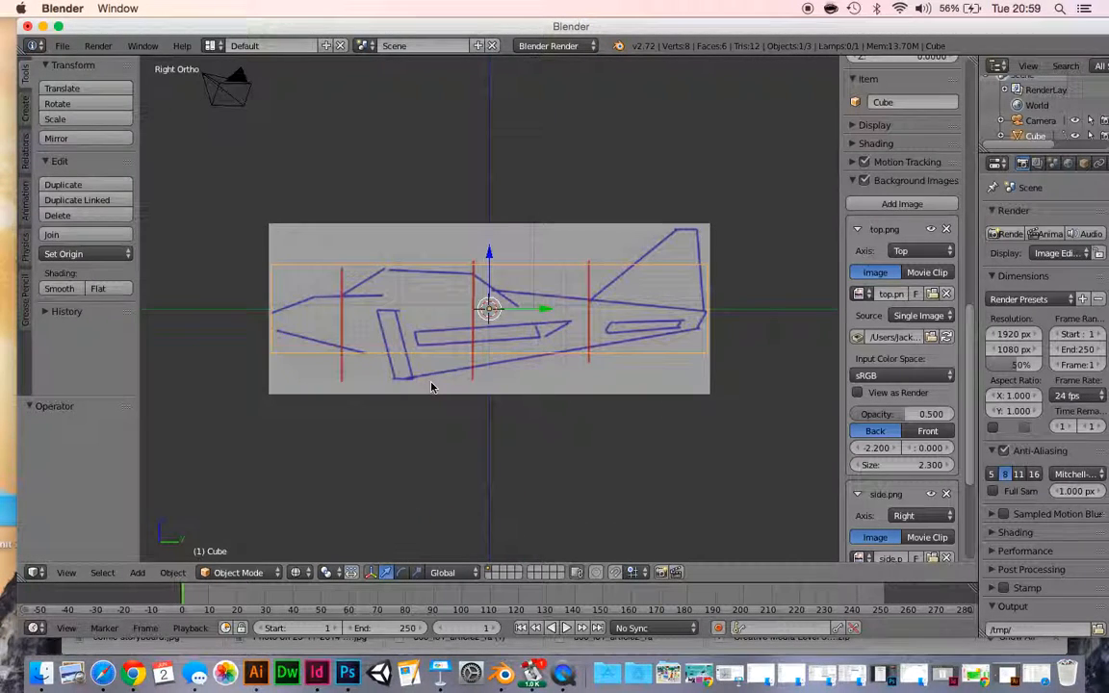
pyautogui.press('z')
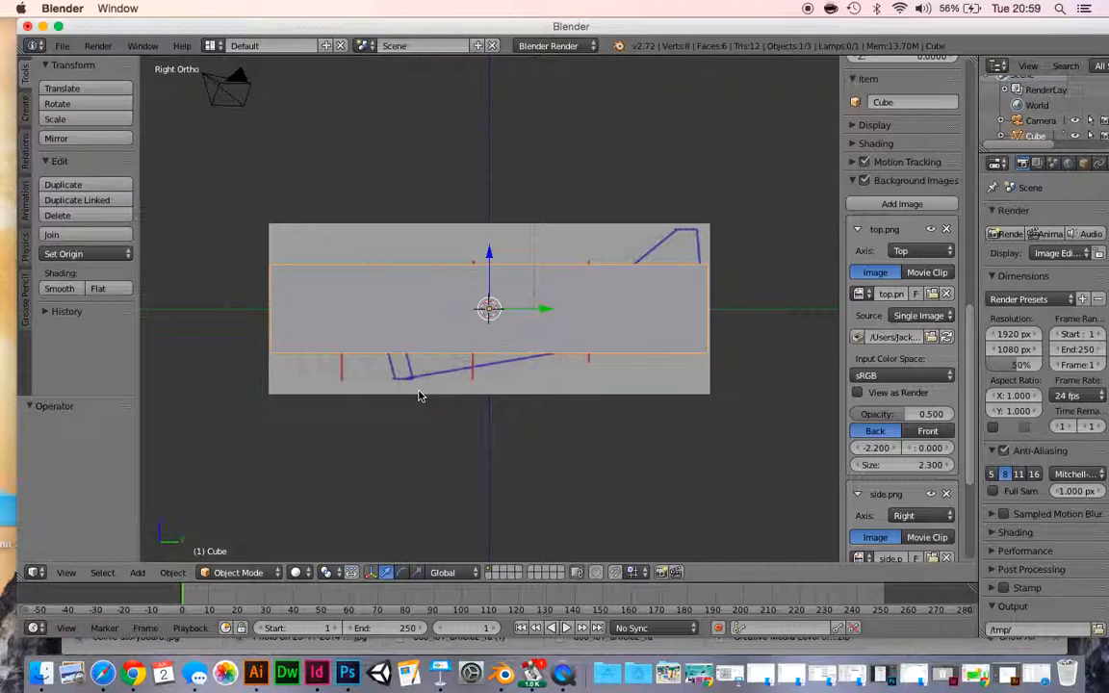
pyautogui.press('x')
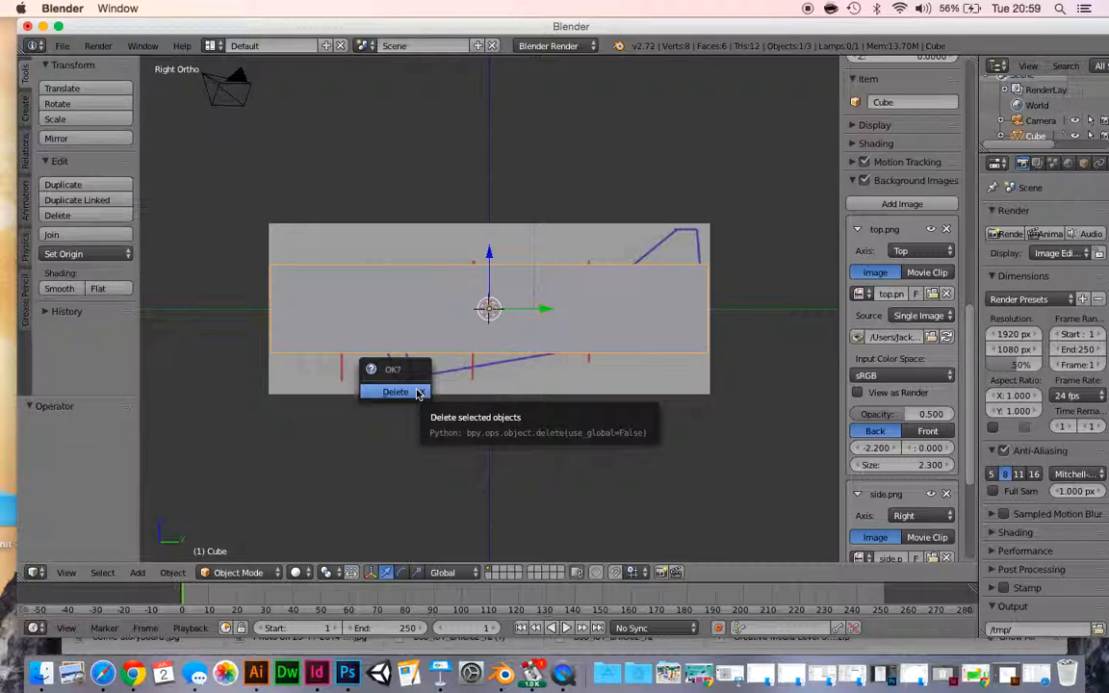
pyautogui.click(396, 392)
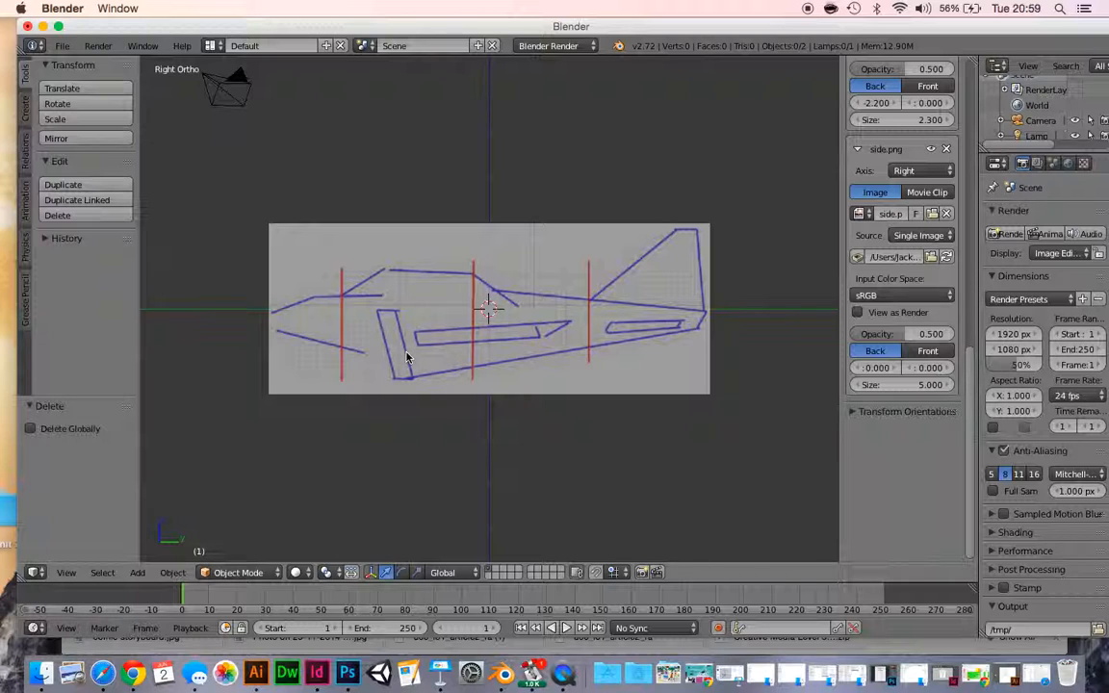
# Step: Add a new mesh cube at the centre of the aircraft side reference
pyautogui.hotkey('shift', 'a')
pyautogui.moveTo(407, 357)
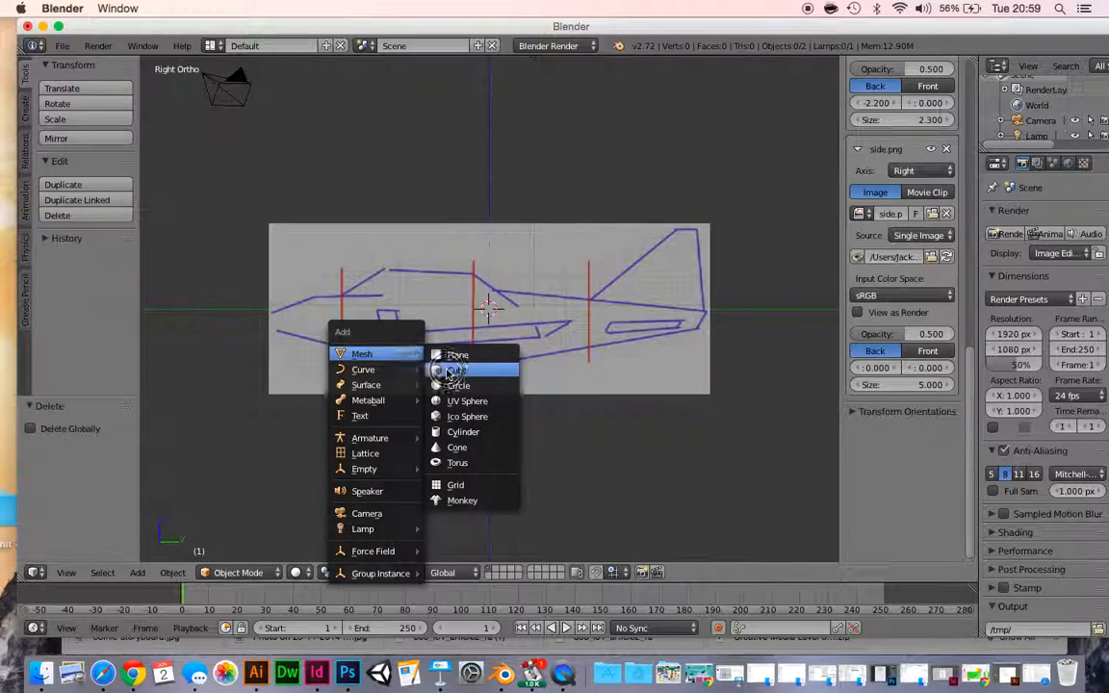
pyautogui.click(452, 372)
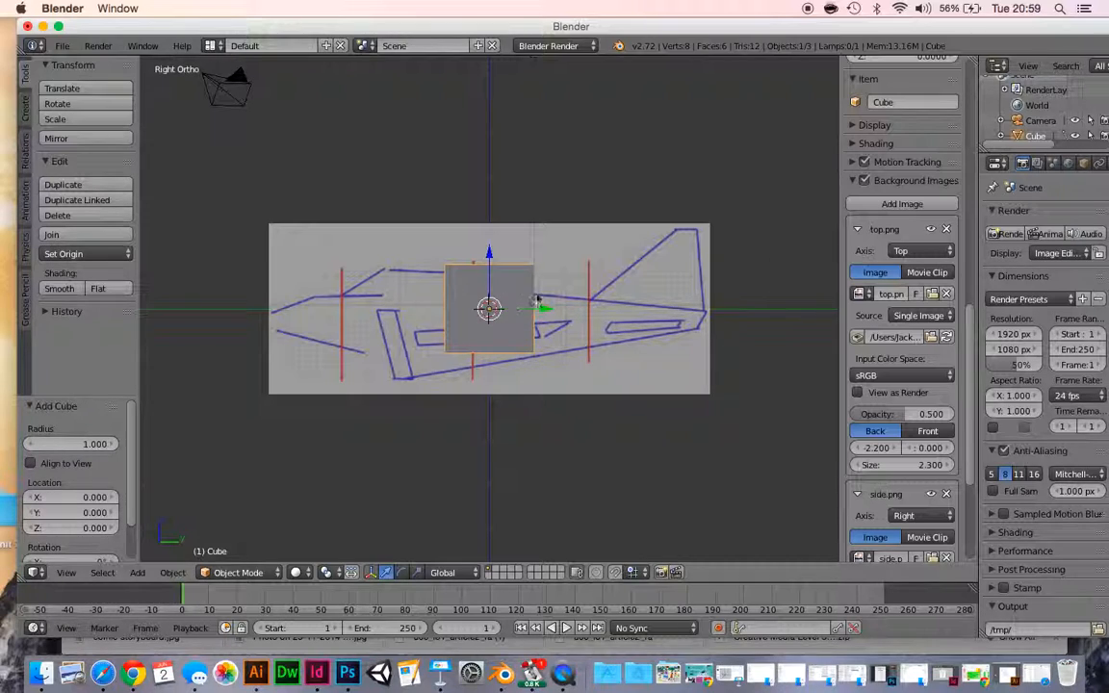
pyautogui.scroll(2, 890, 179)
pyautogui.scroll(12, 891, 180)
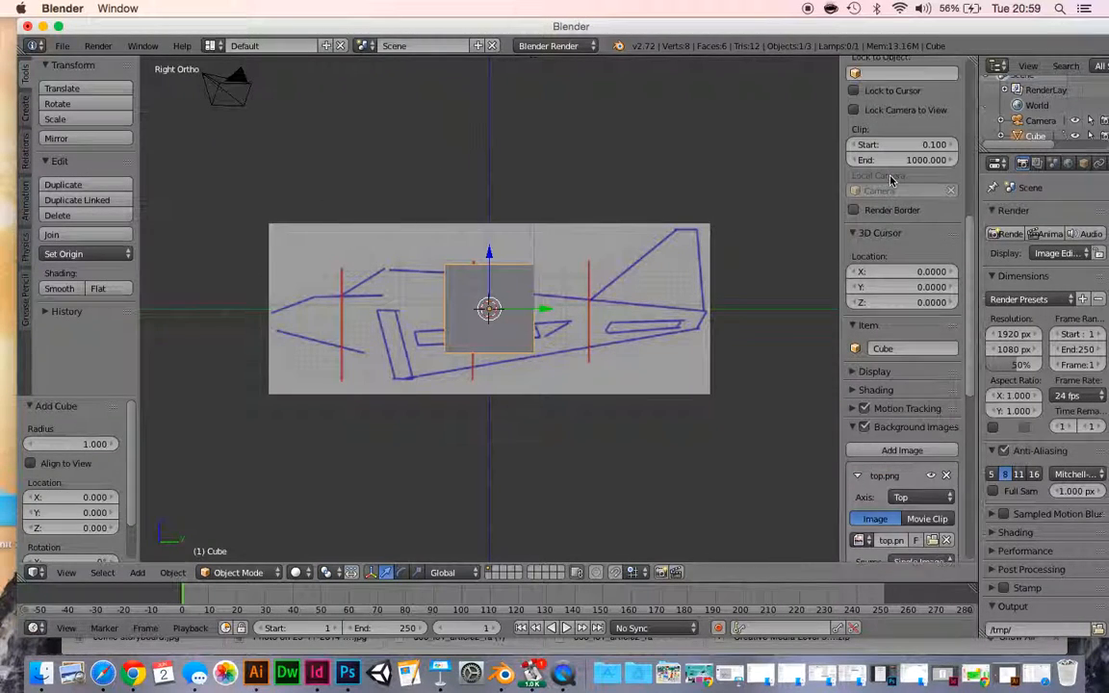
pyautogui.scroll(5, 891, 179)
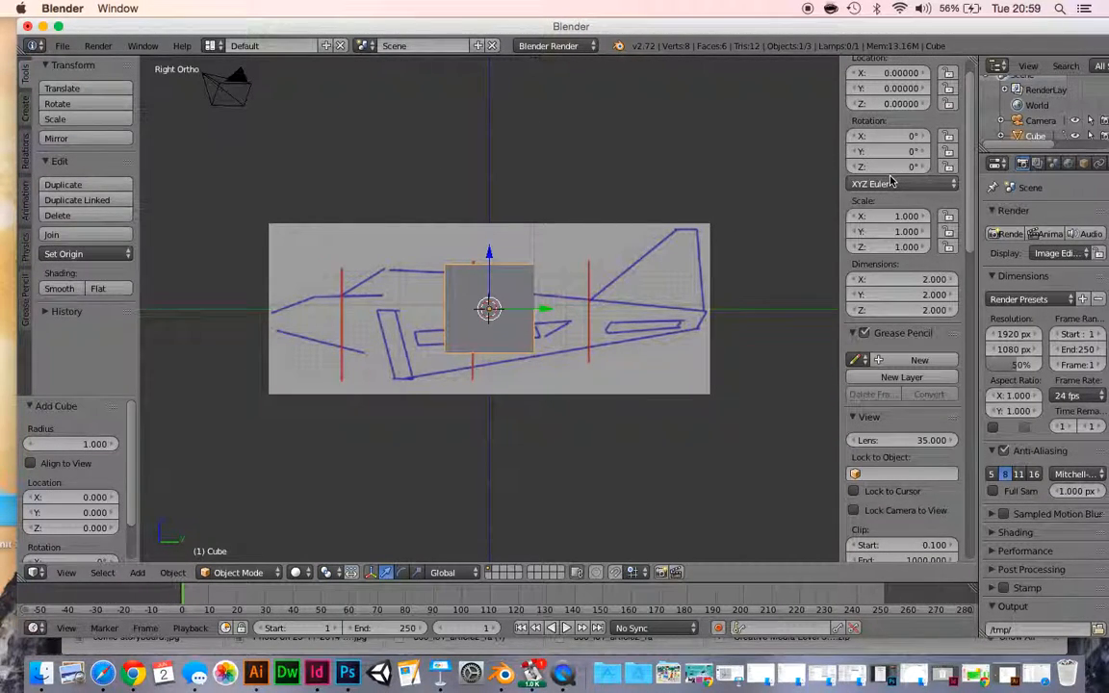
pyautogui.scroll(-8, 878, 240)
pyautogui.scroll(-8, 879, 240)
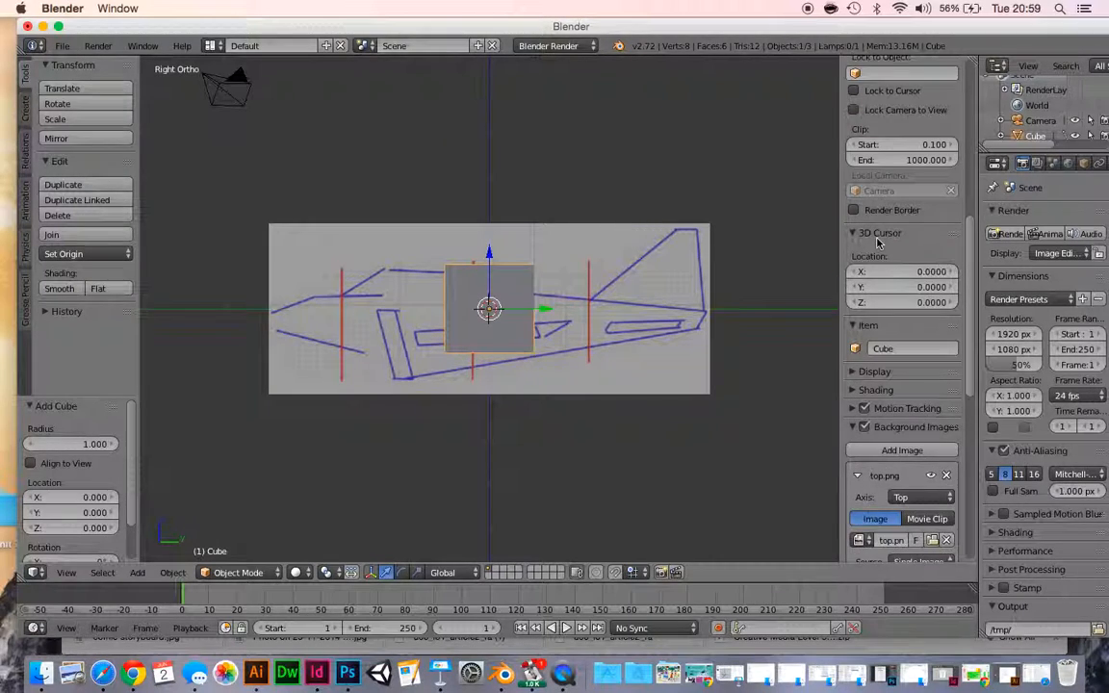
pyautogui.scroll(4, 878, 243)
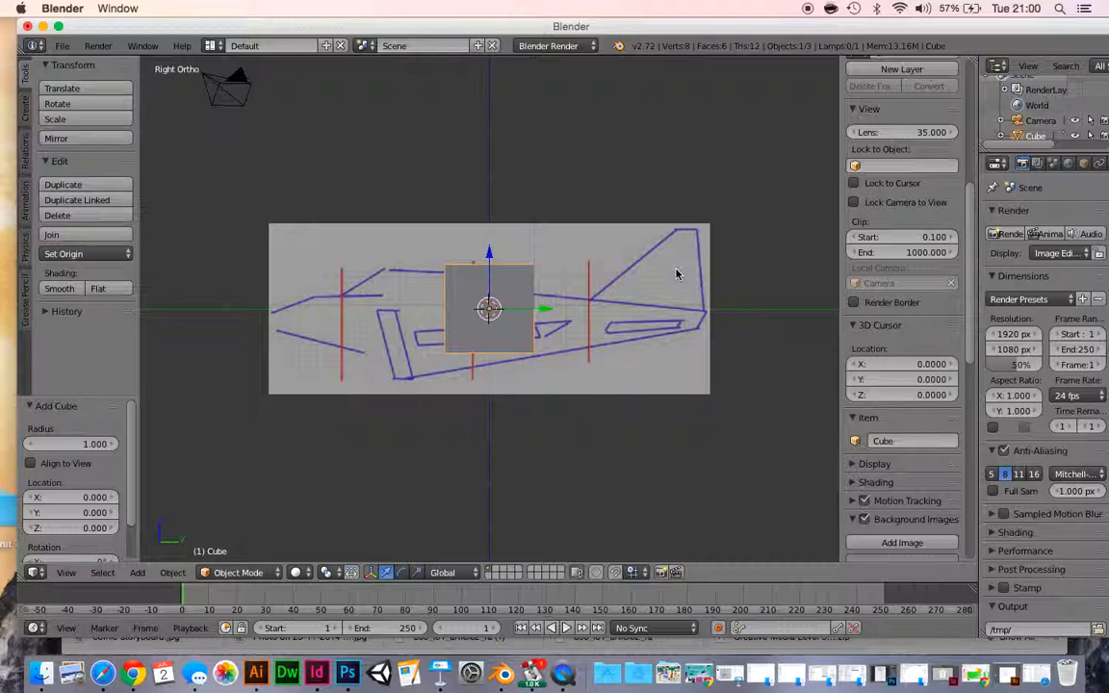
# Step: Enter Edit Mode and, in the top view, add one centred loop cut splitting the cube along the aircraft's centreline
pyautogui.press('Tab')
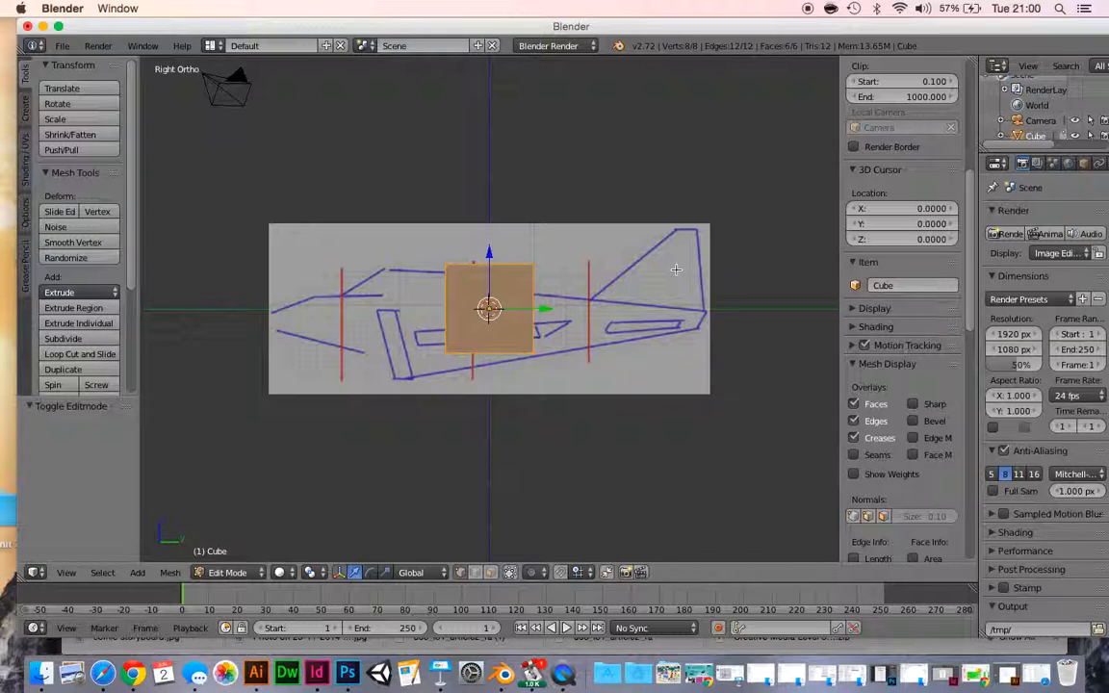
pyautogui.press('KP_7')
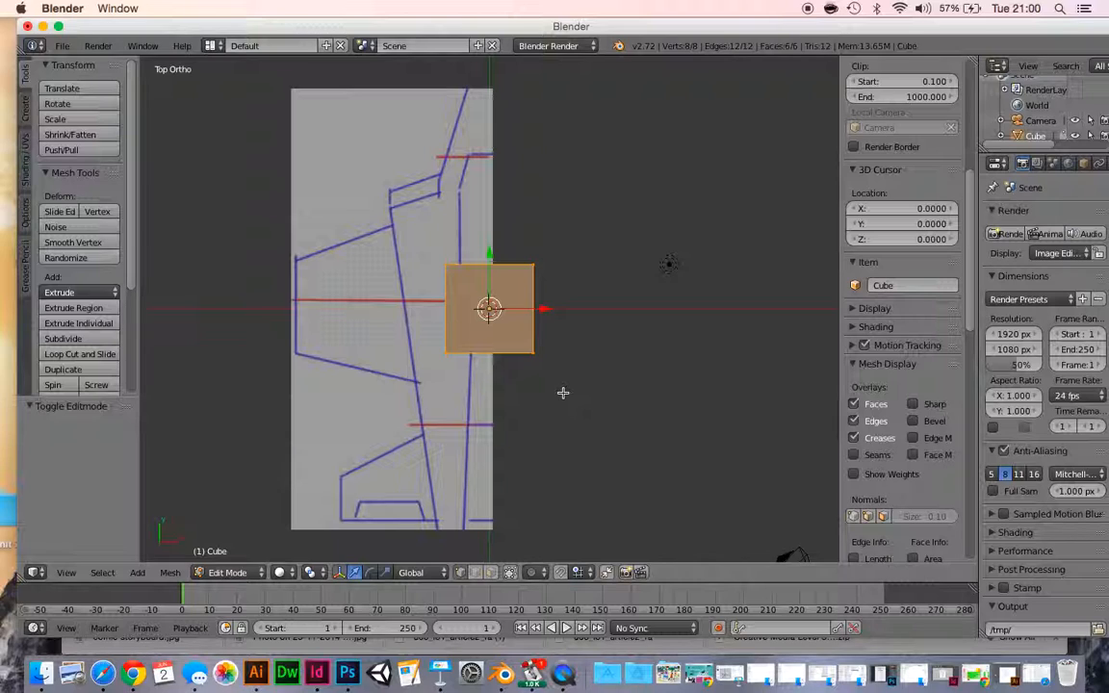
pyautogui.hotkey('ctrl', 'r')
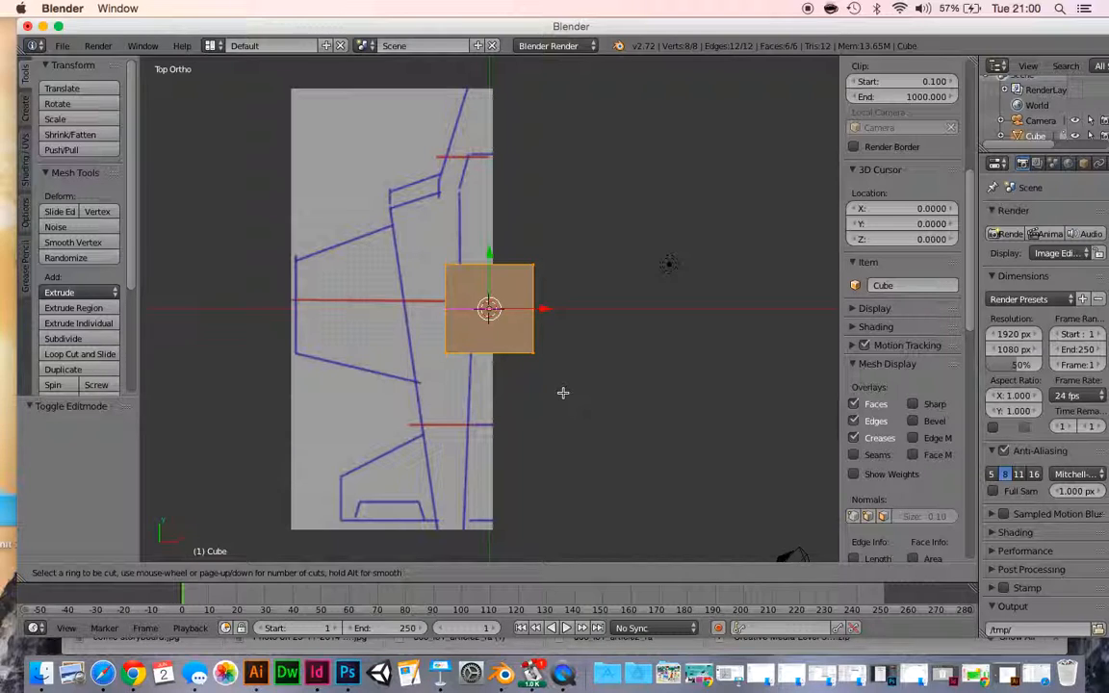
pyautogui.click(492, 284)
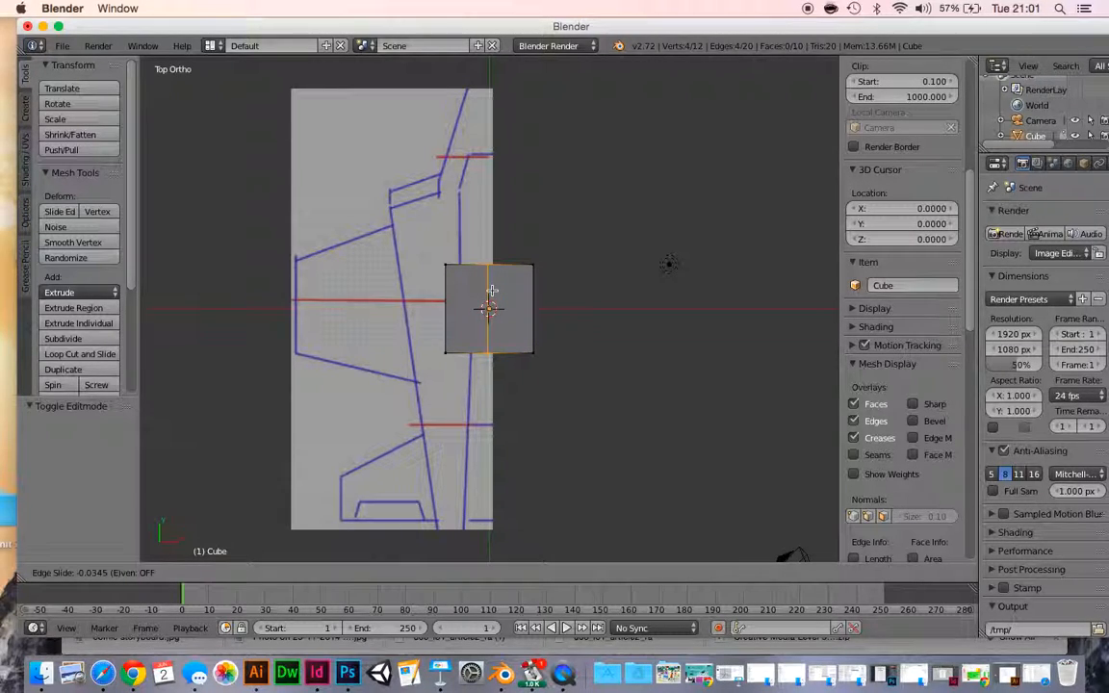
pyautogui.click(492, 291)
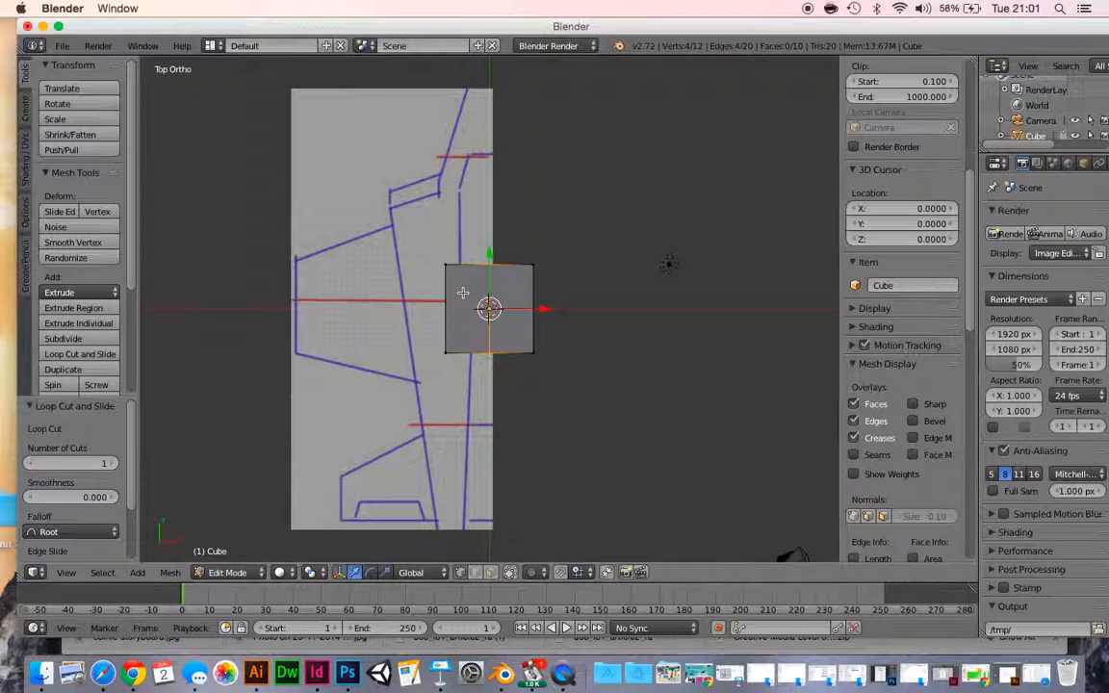
# Step: Delete the four outer vertices of the cube half that lies outside the top reference drawing
pyautogui.scroll(-1, 471, 294)
pyautogui.scroll(-2, 532, 303)
pyautogui.scroll(5, 525, 302)
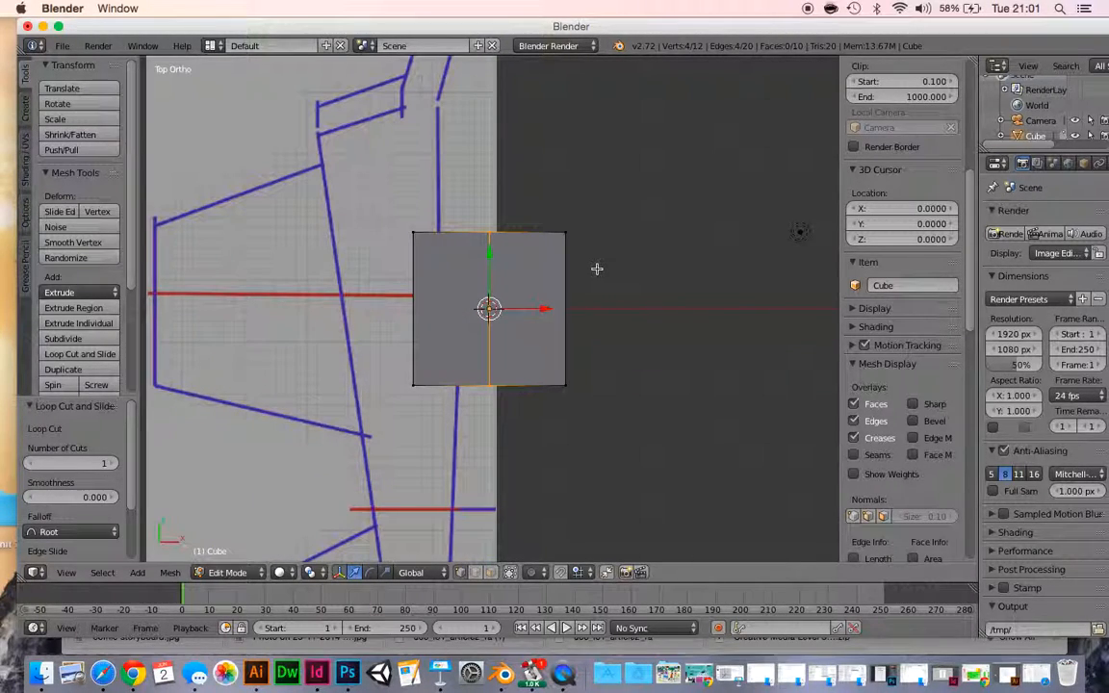
pyautogui.press('a')
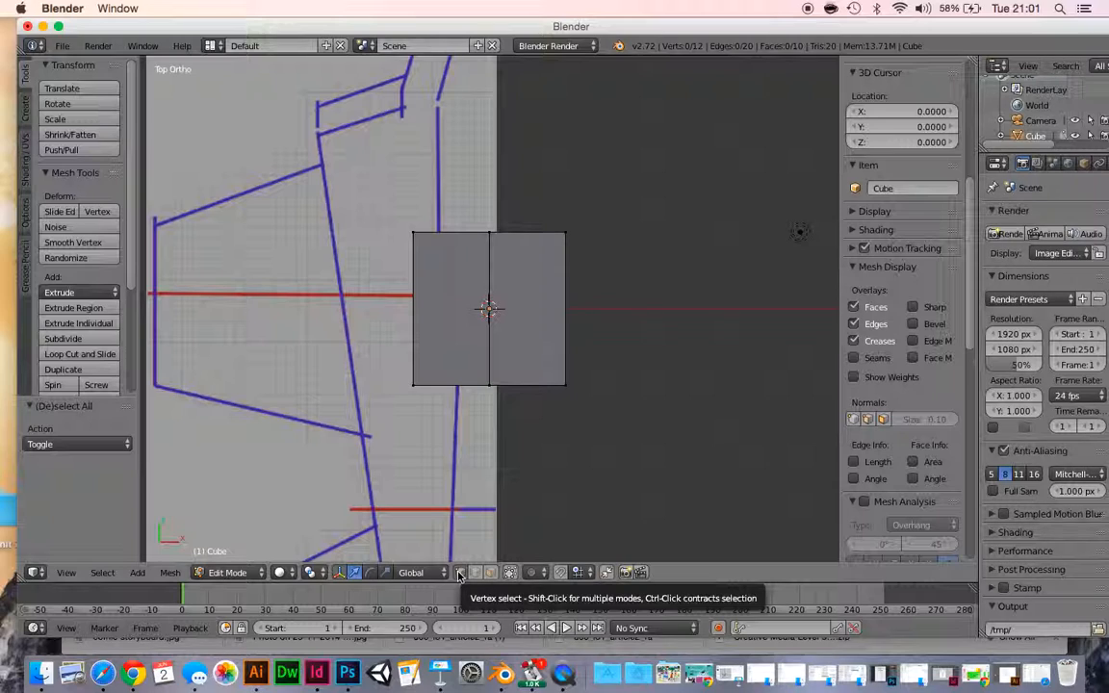
pyautogui.press('b')
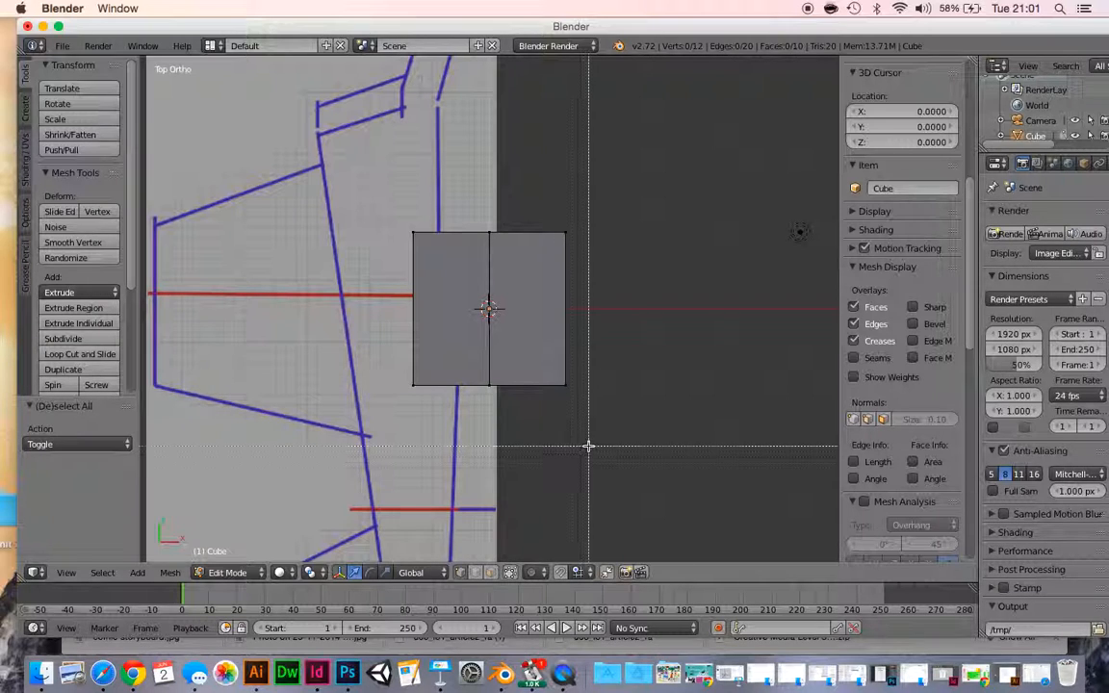
pyautogui.moveTo(607, 445); pyautogui.dragTo(515, 203)
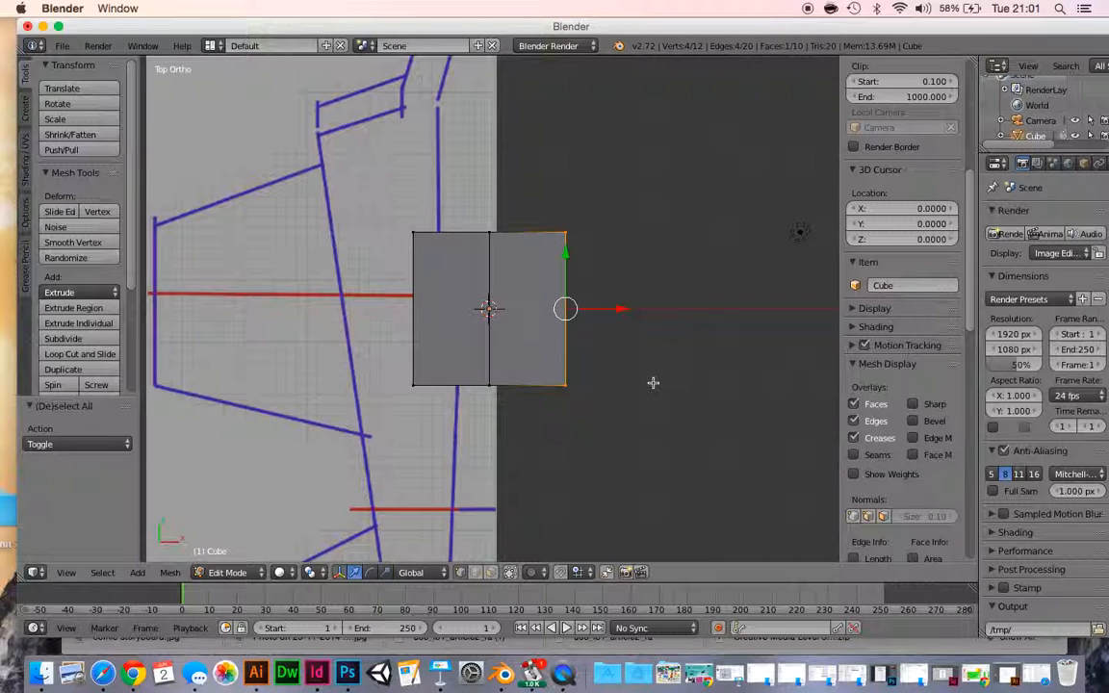
pyautogui.press('x')
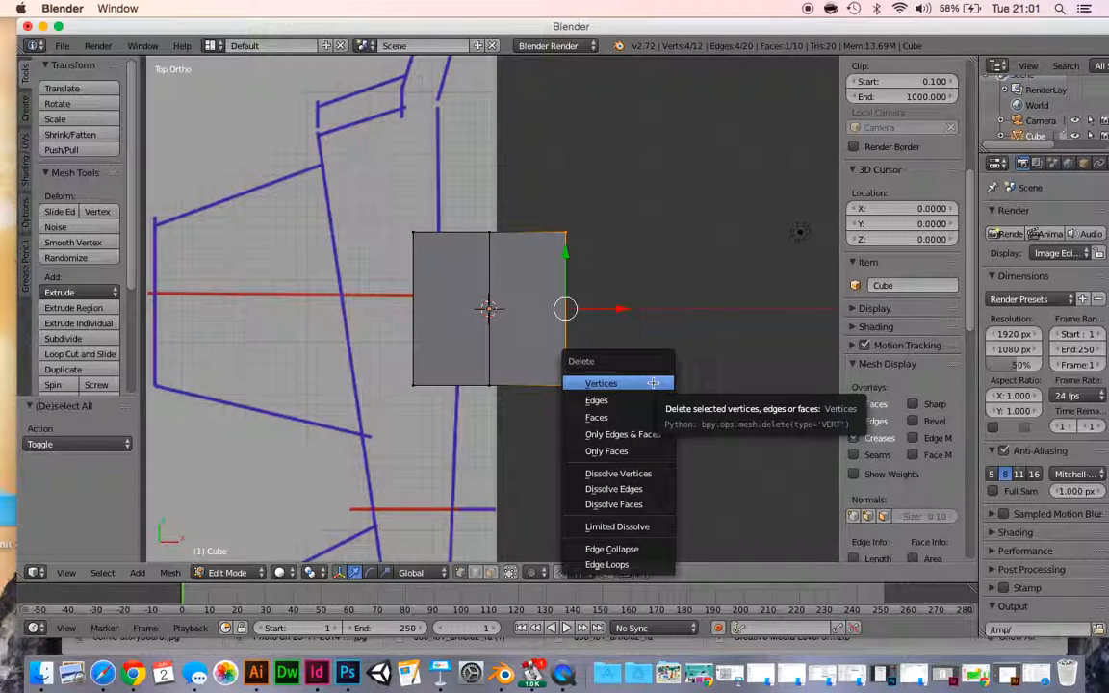
pyautogui.click(653, 383)
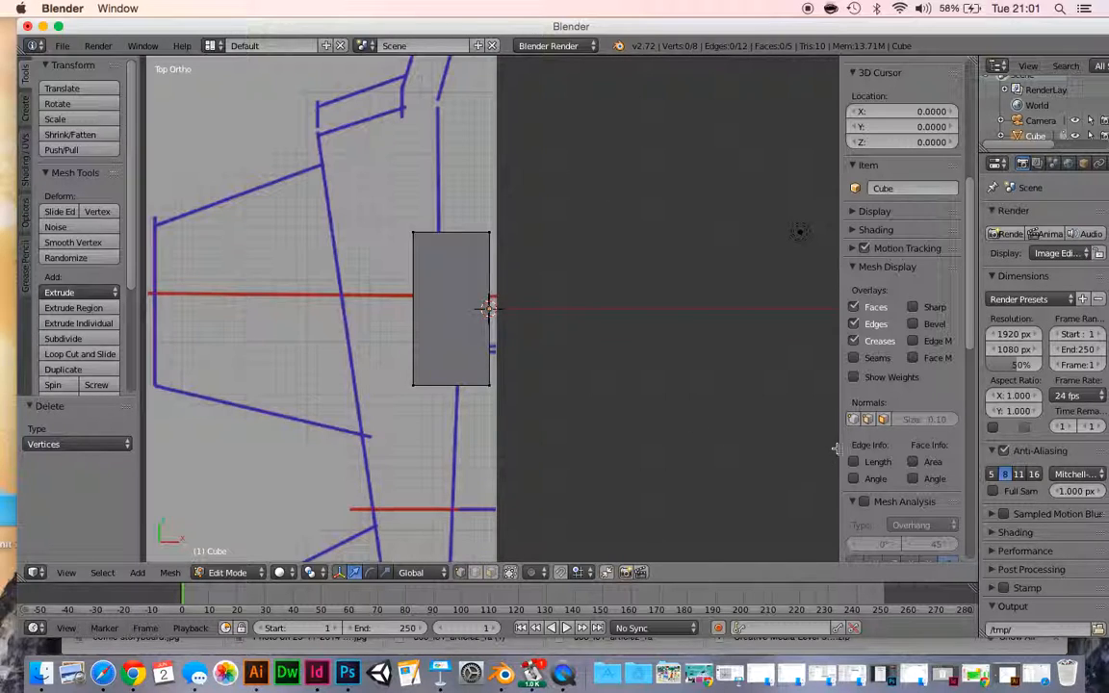
# Step: Set the horizontal offset of the top.png background image to -2.300 so its edge meets the centreline
pyautogui.scroll(-6, 884, 351)
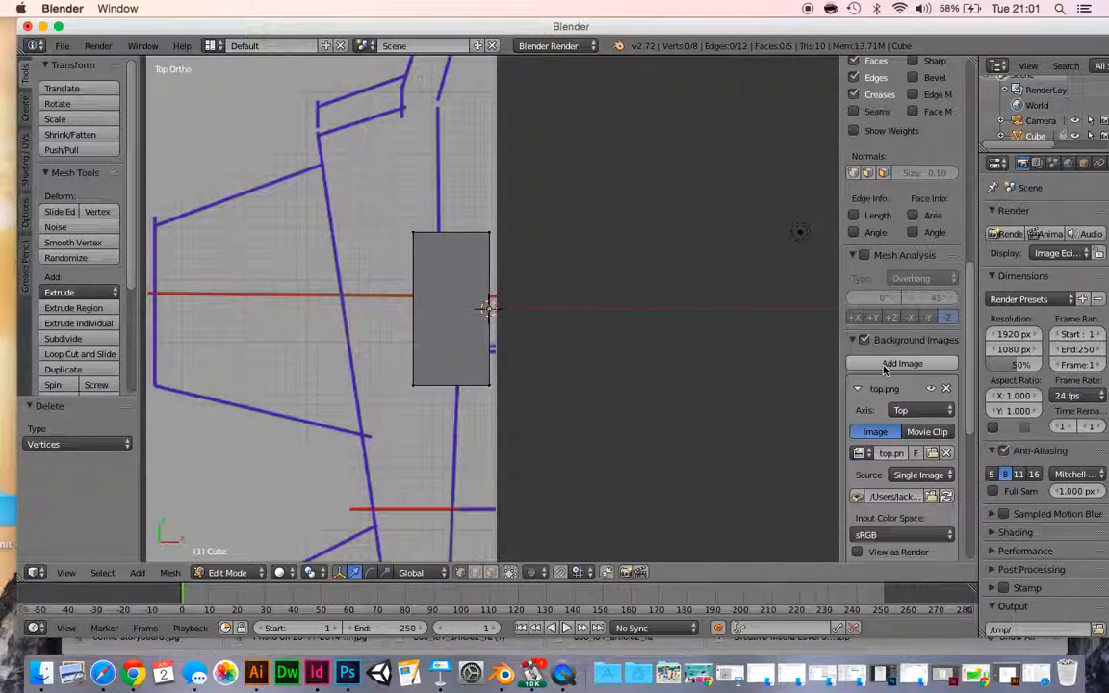
pyautogui.scroll(-4, 924, 491)
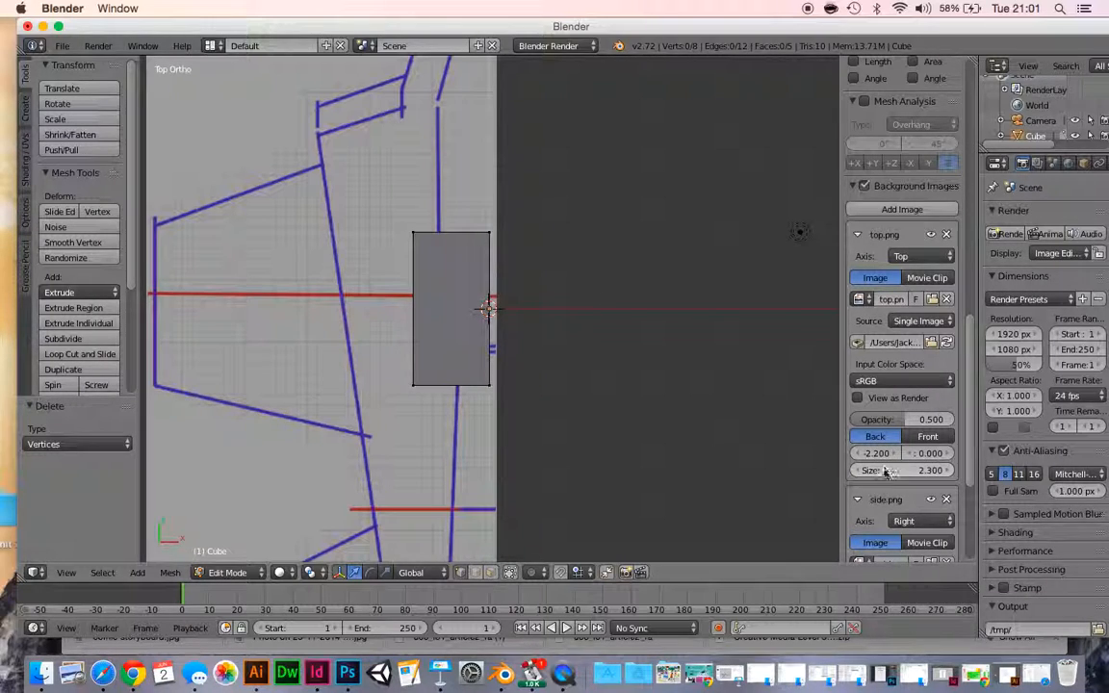
pyautogui.moveTo(878, 453)
pyautogui.mouseDown()
pyautogui.moveTo(856, 454)
pyautogui.moveTo(878, 454)
pyautogui.mouseUp()
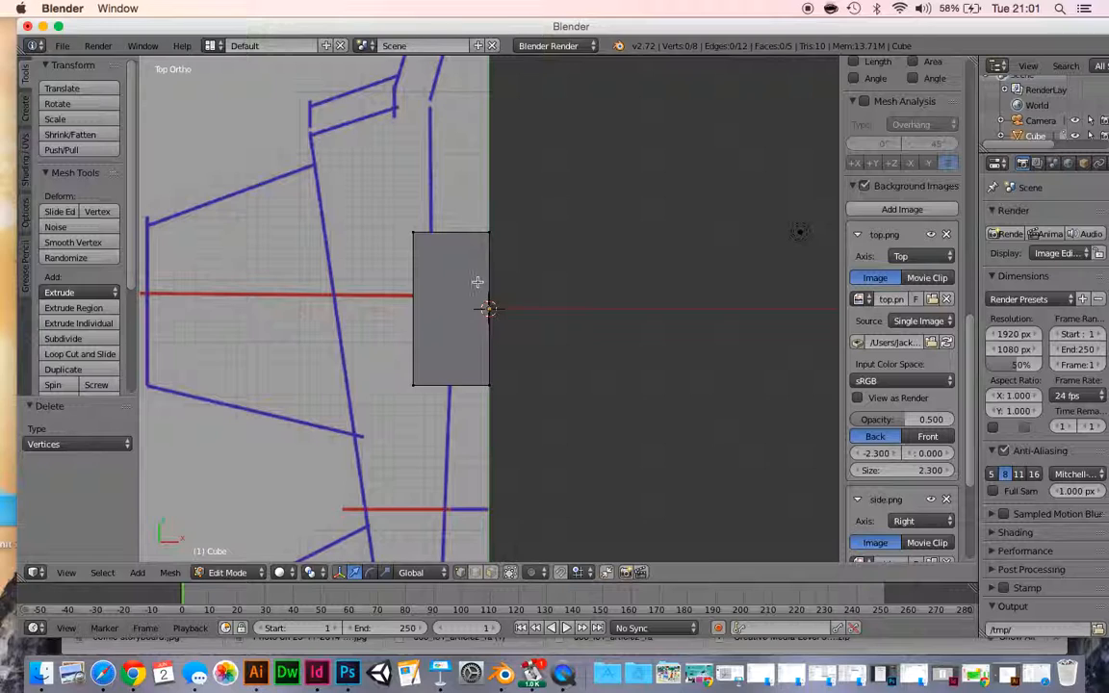
# Step: Return to Object Mode and add a Mirror modifier on the X axis to the half cube, with Clipping enabled
pyautogui.press('Tab')
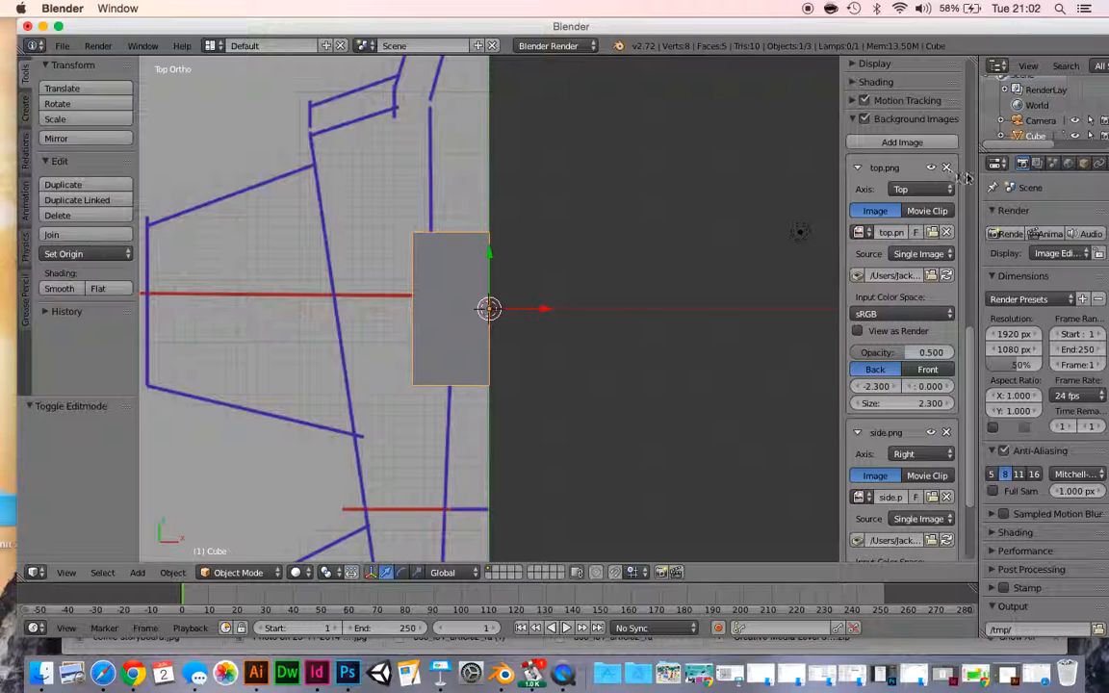
pyautogui.moveTo(976, 179); pyautogui.dragTo(816, 177)
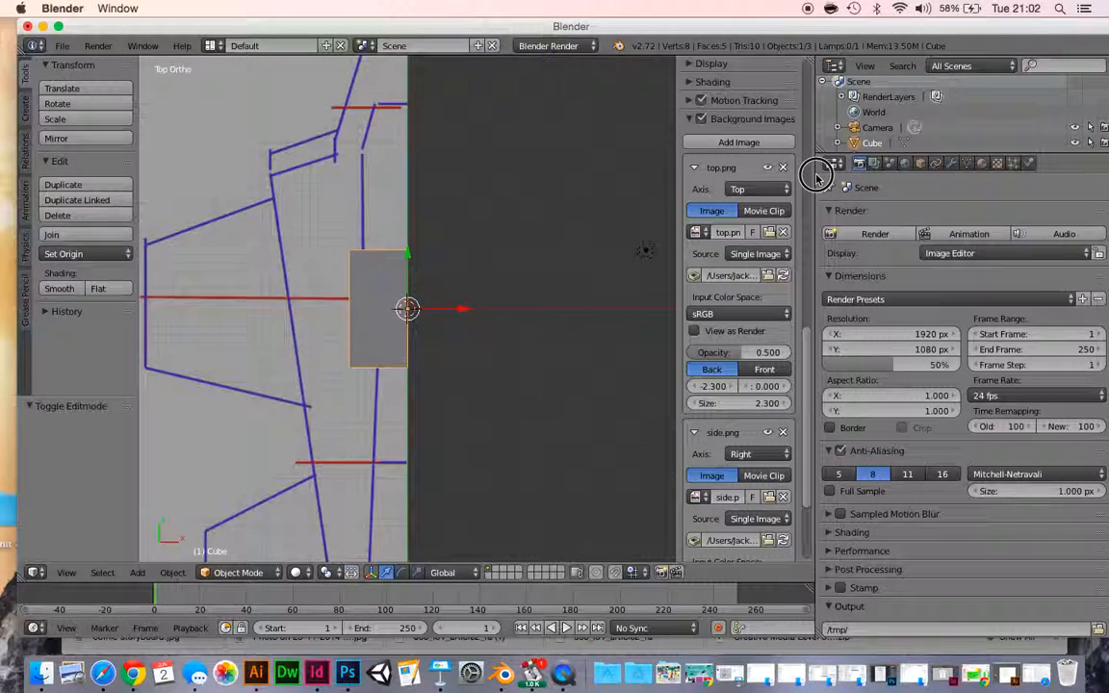
pyautogui.click(950, 165)
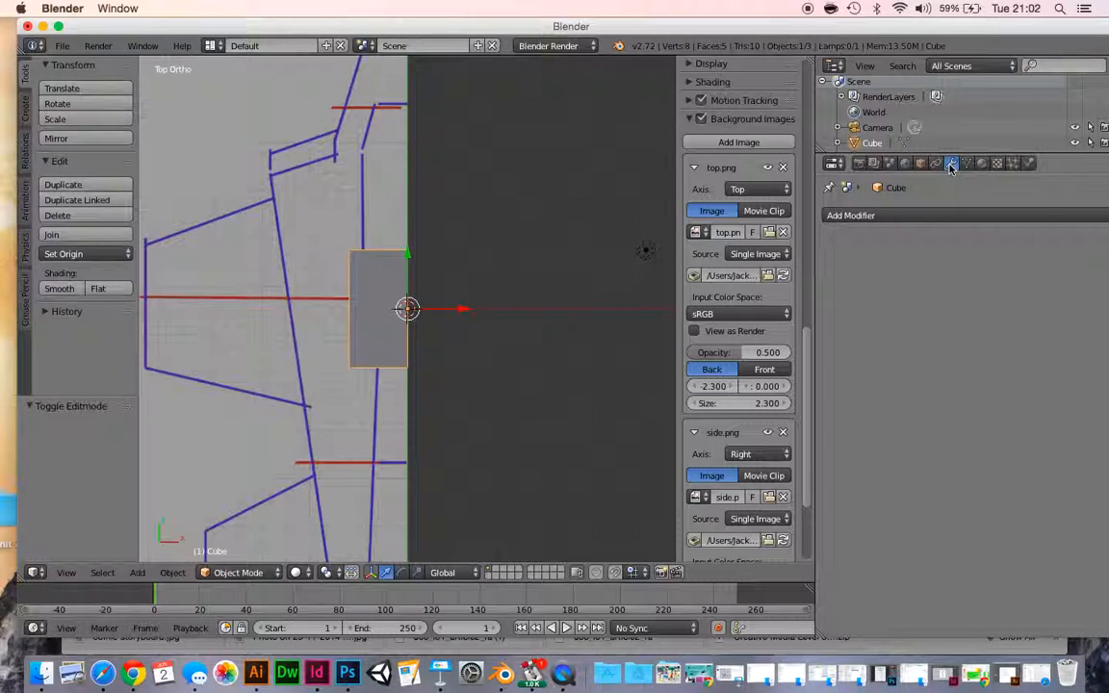
pyautogui.click(879, 216)
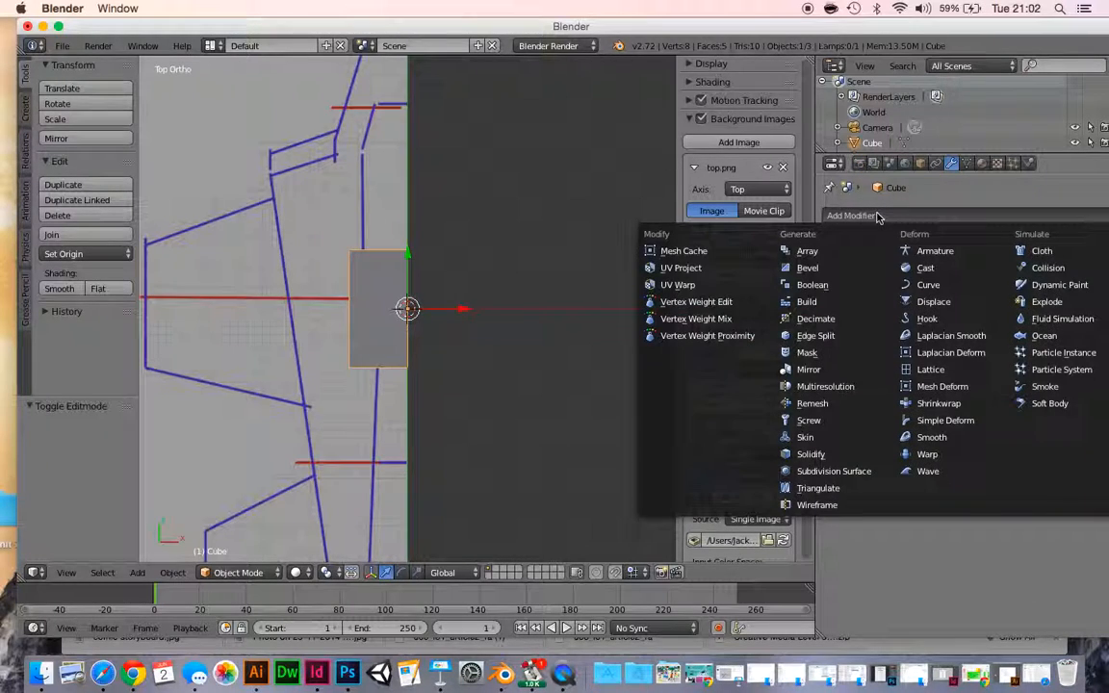
pyautogui.click(809, 370)
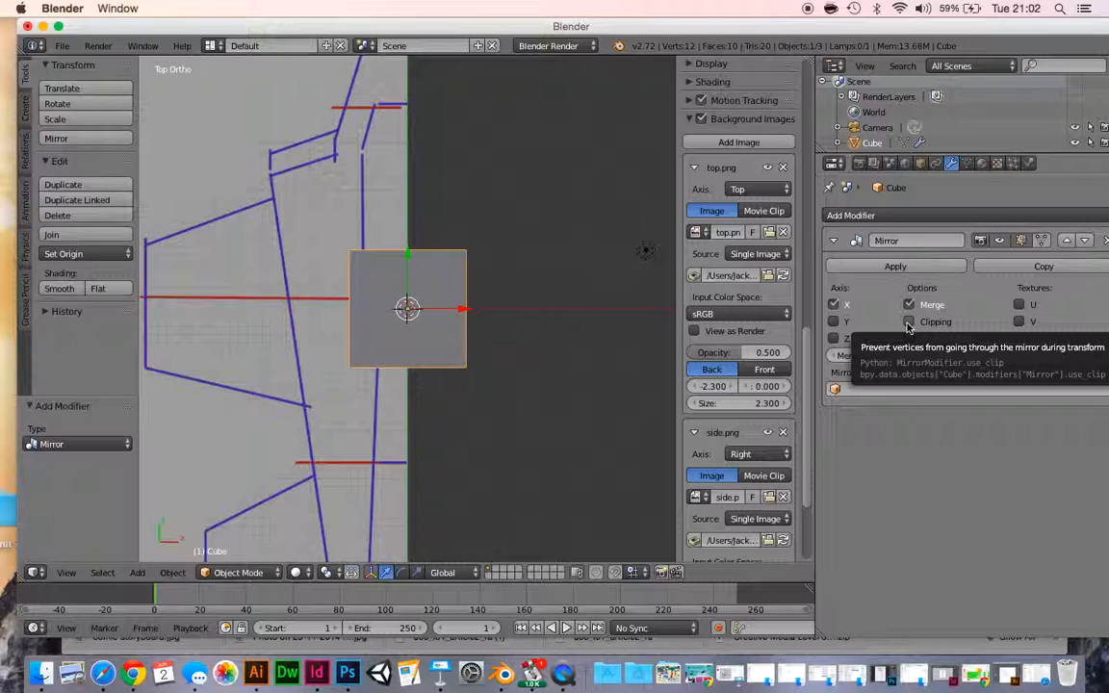
pyautogui.click(909, 326)
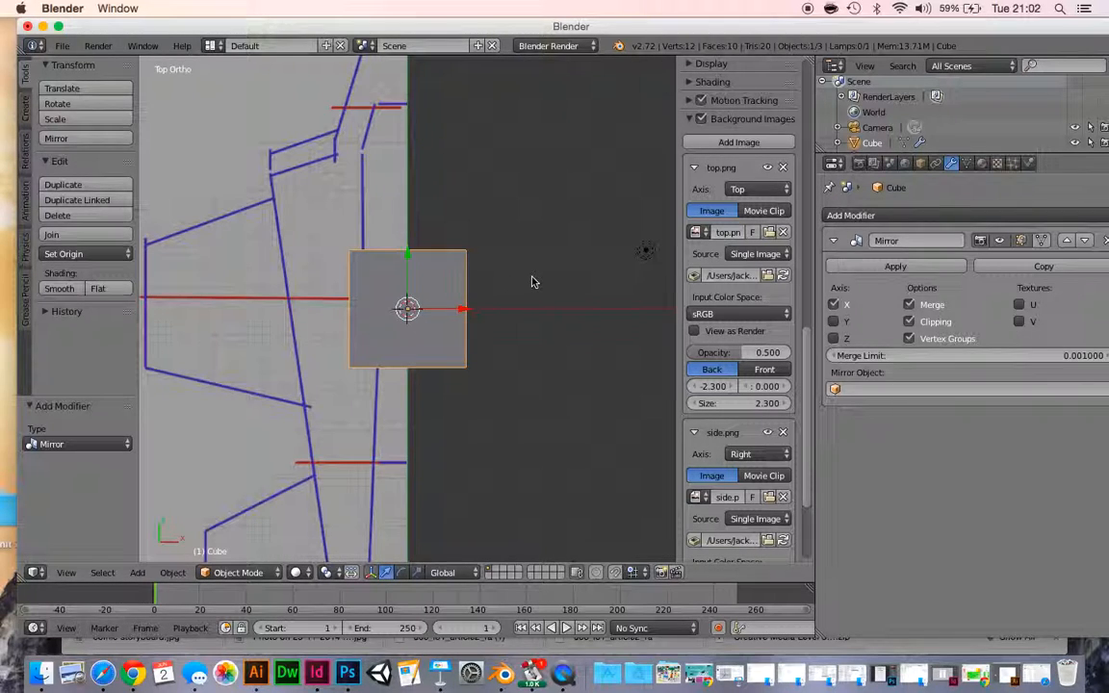
# Step: In the right side view, enter Edit Mode and extrude the cube's nose-side end twice along Y, by about -1.356 and -0.988, to the front red line
pyautogui.press('KP_3')
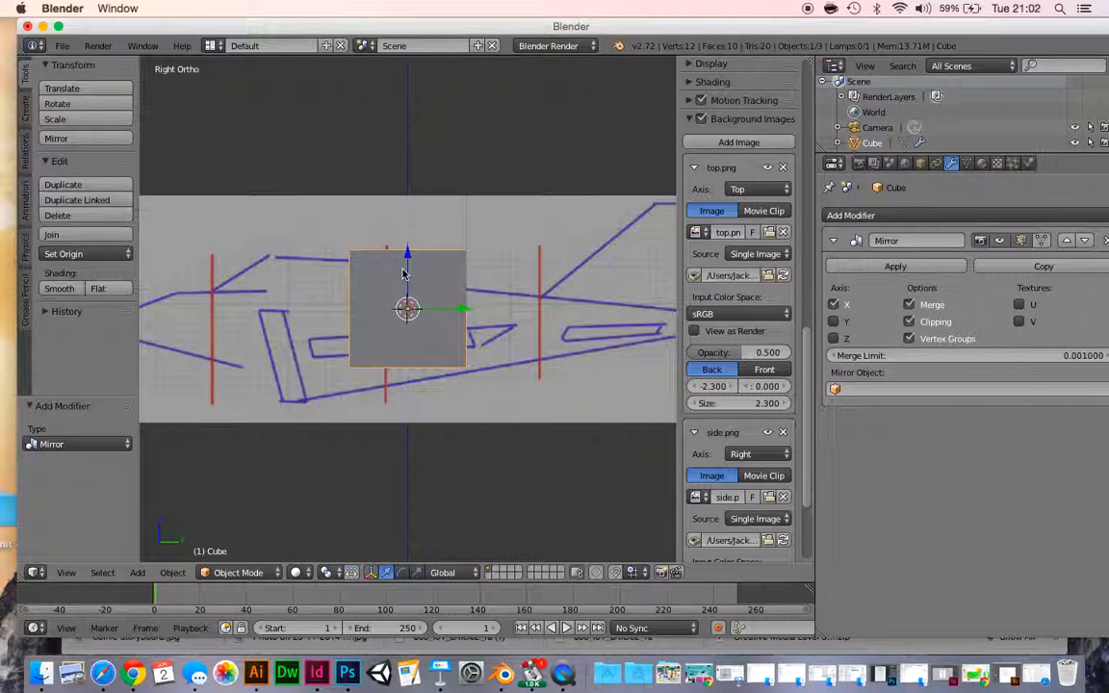
pyautogui.press('KP_7')
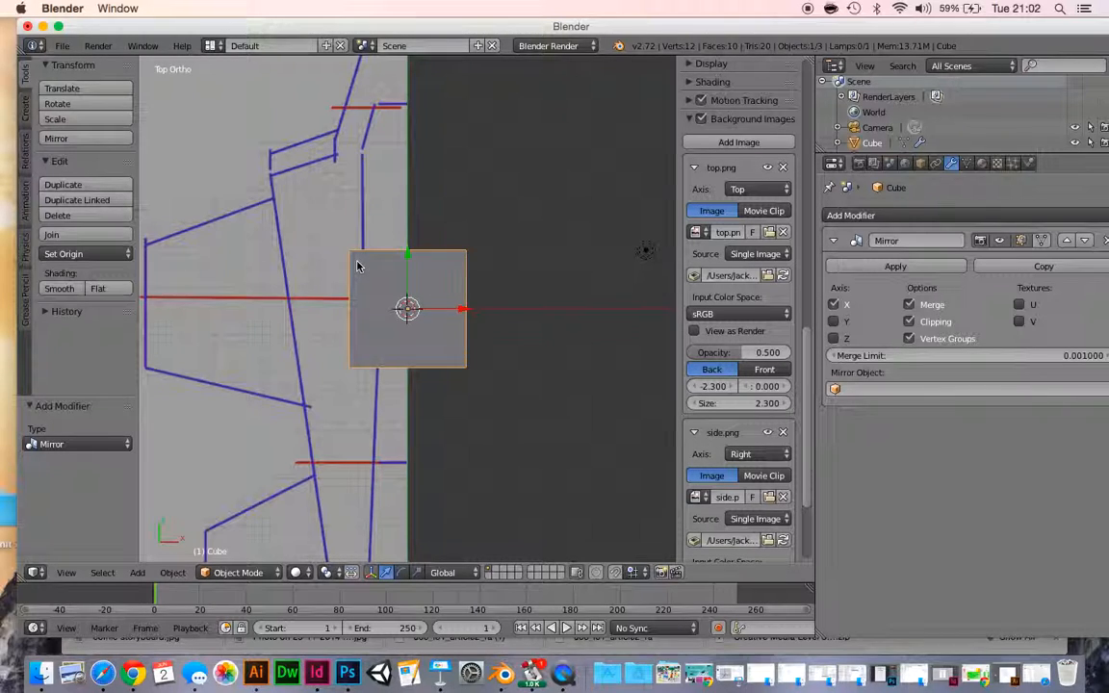
pyautogui.press('KP_3')
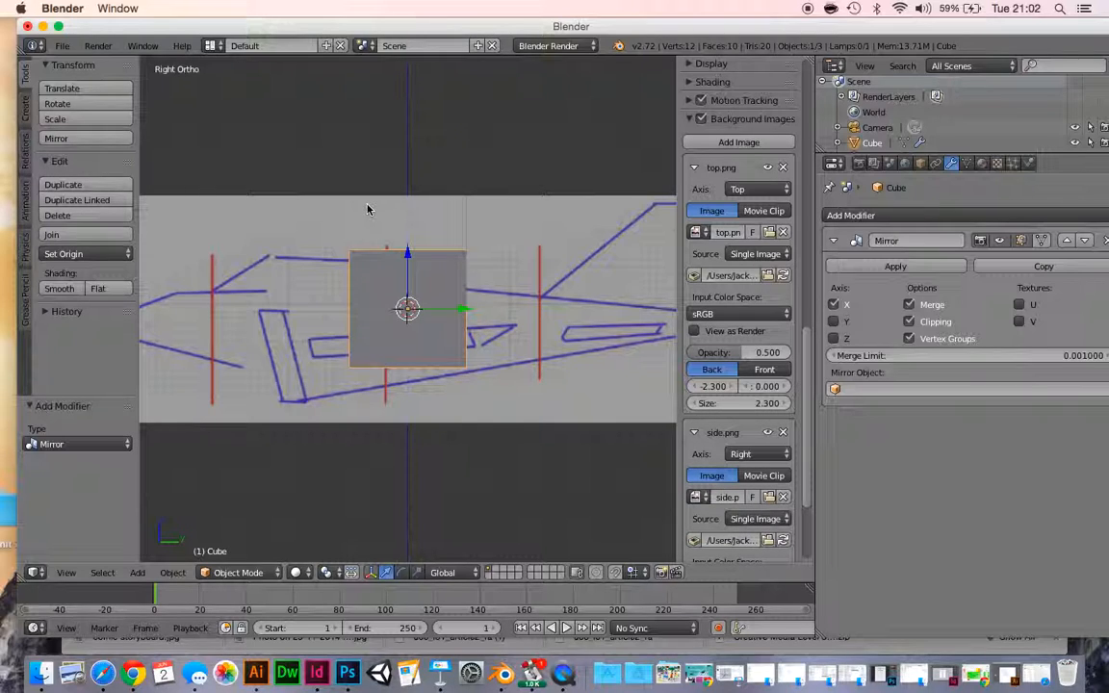
pyautogui.press('Tab')
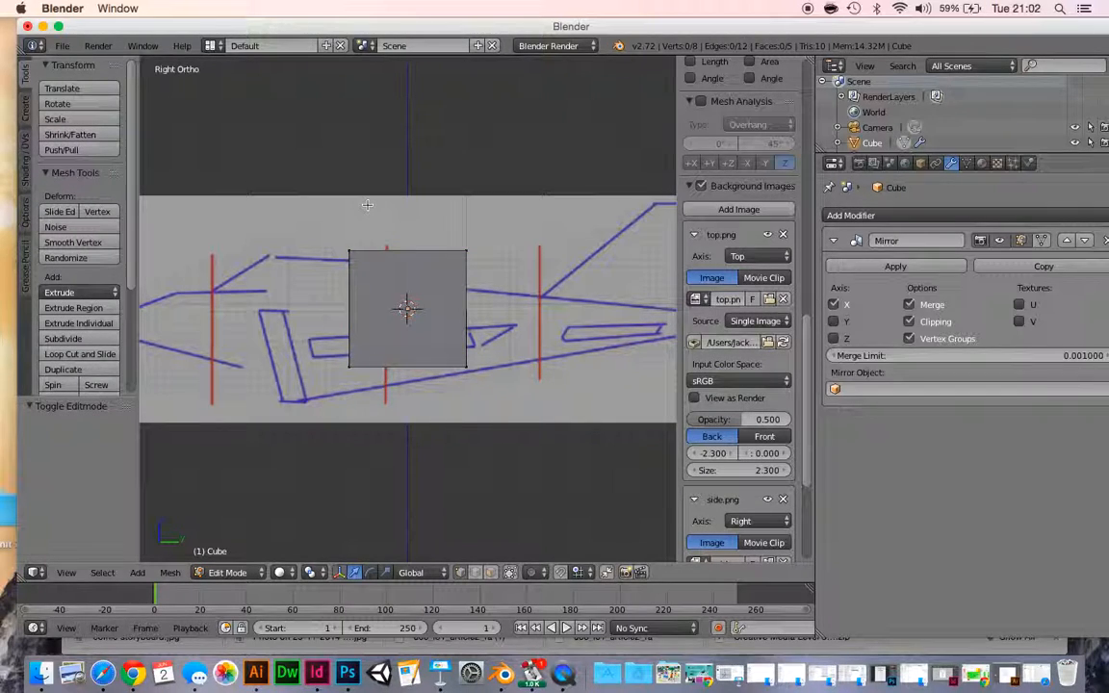
pyautogui.press('b')
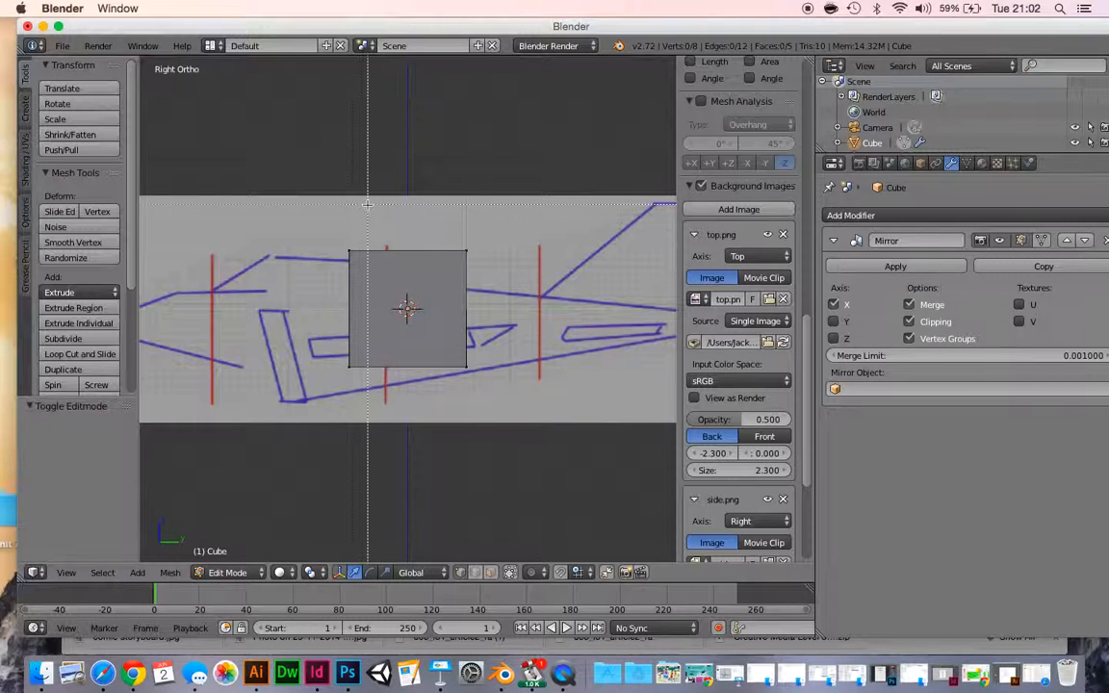
pyautogui.moveTo(331, 220); pyautogui.dragTo(362, 407)
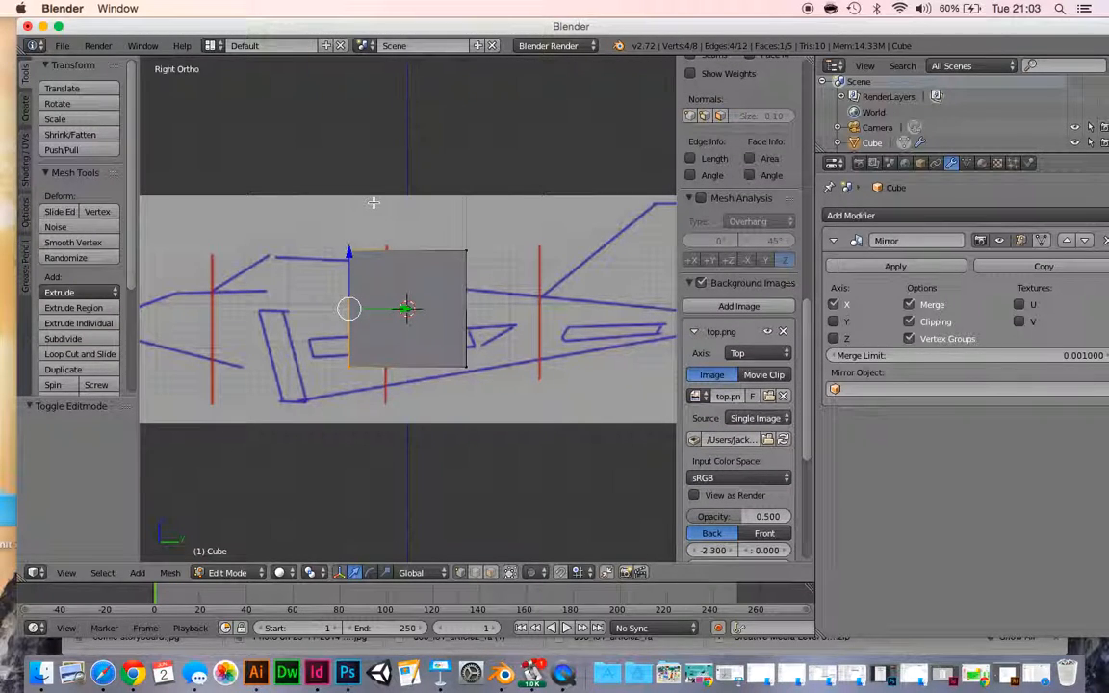
pyautogui.press('e')
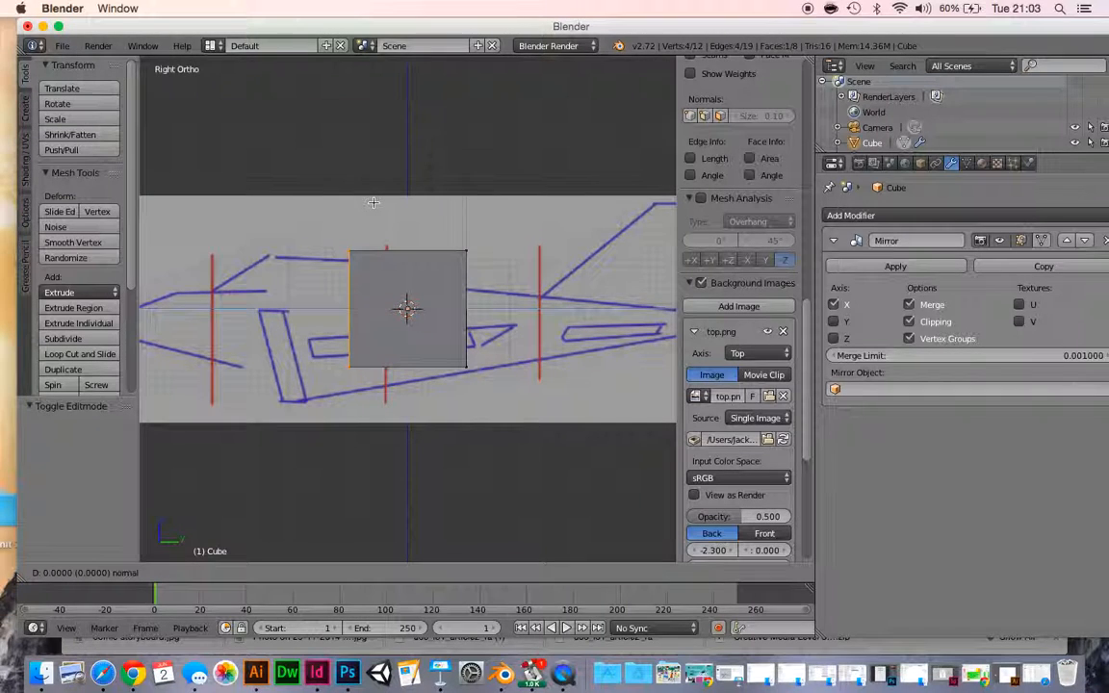
pyautogui.press('y')
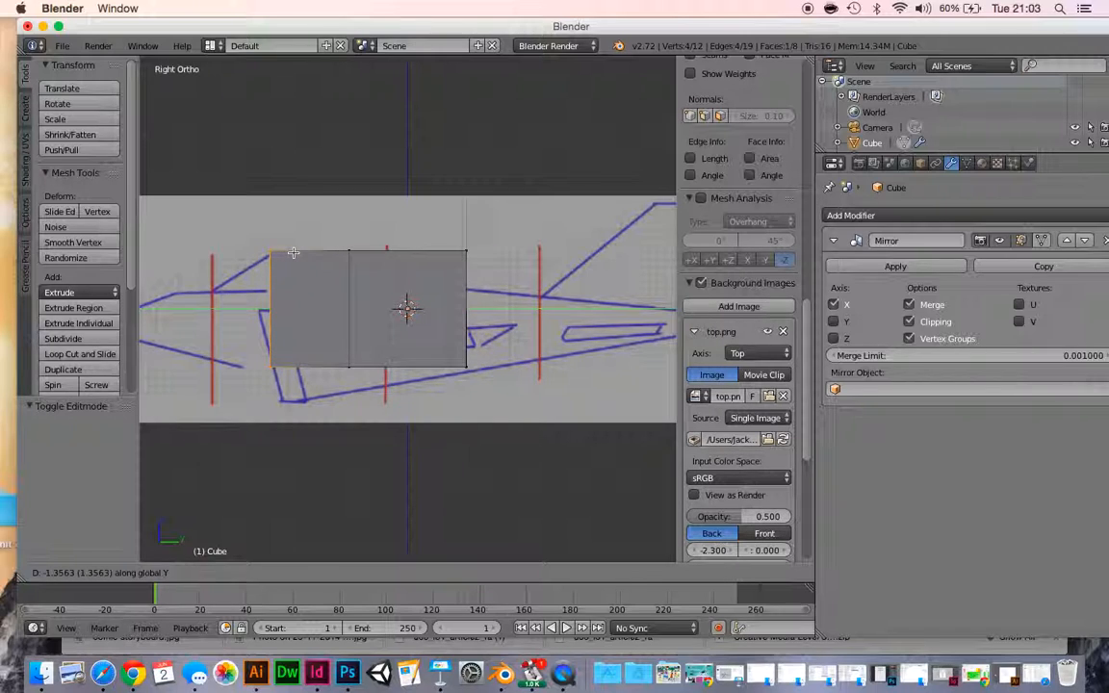
pyautogui.click(310, 230)
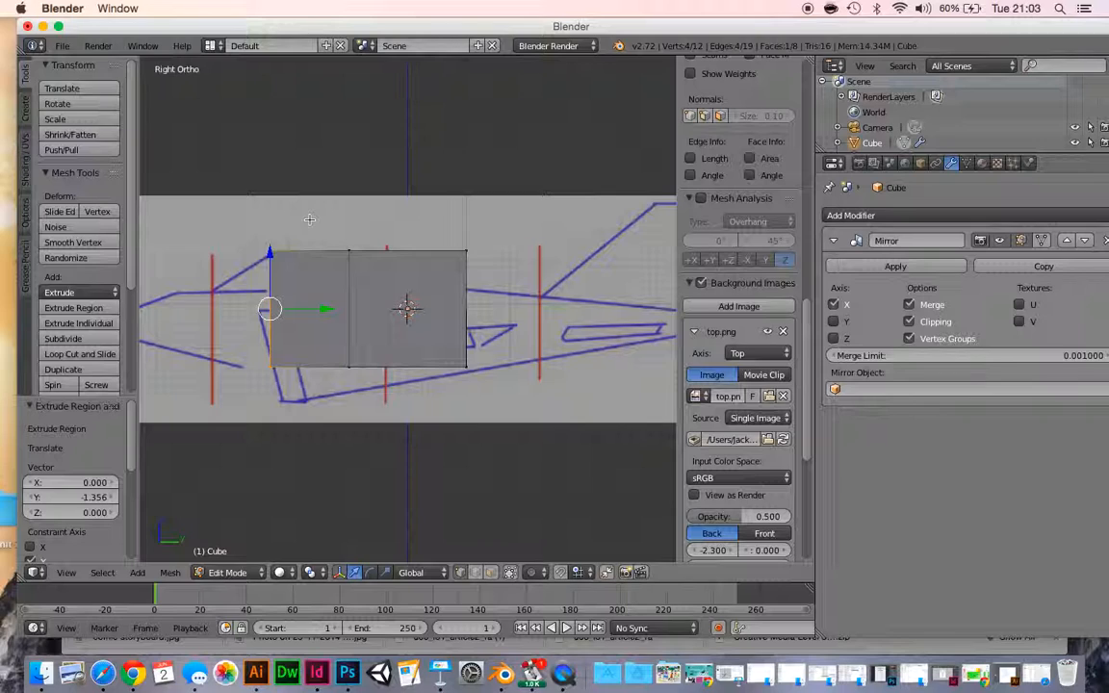
pyautogui.press('e')
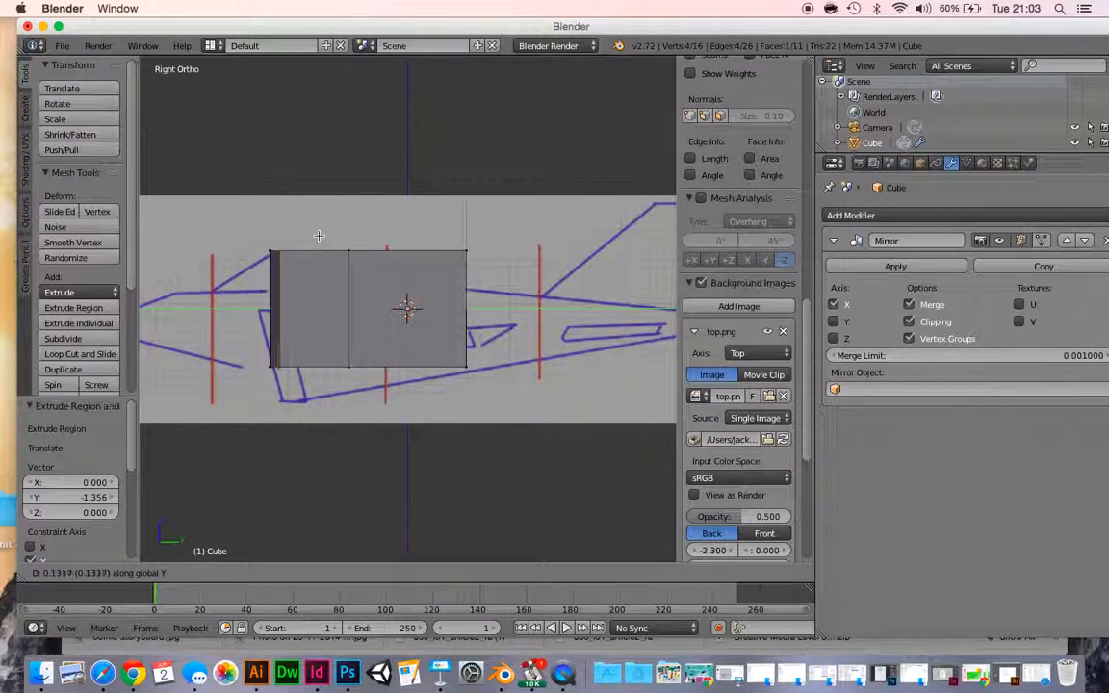
pyautogui.click(250, 240)
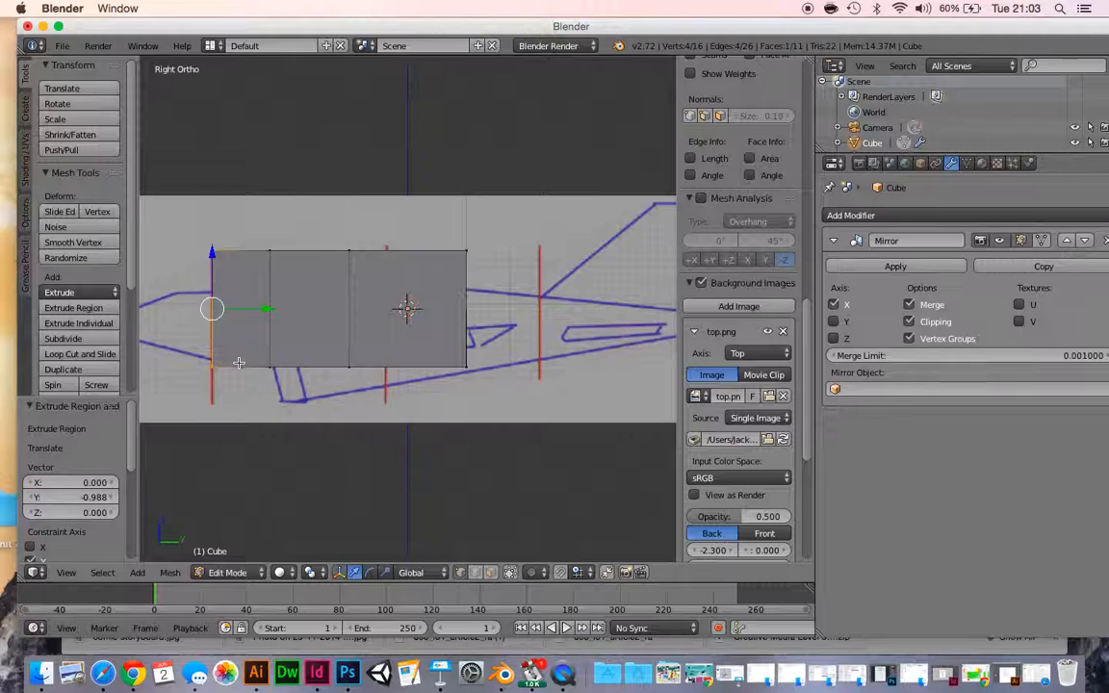
# Step: In wireframe display, extrude the front end about -0.645 along Y and scale the new section to about 0.471 along Z
pyautogui.scroll(-2, 240, 360)
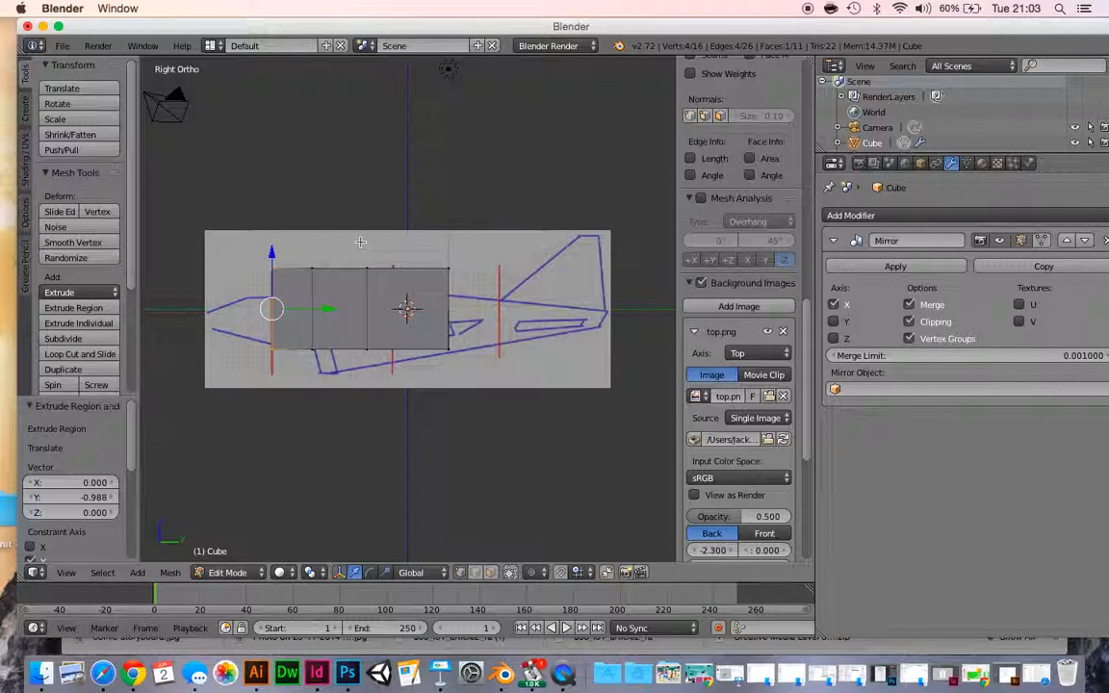
pyautogui.press('z')
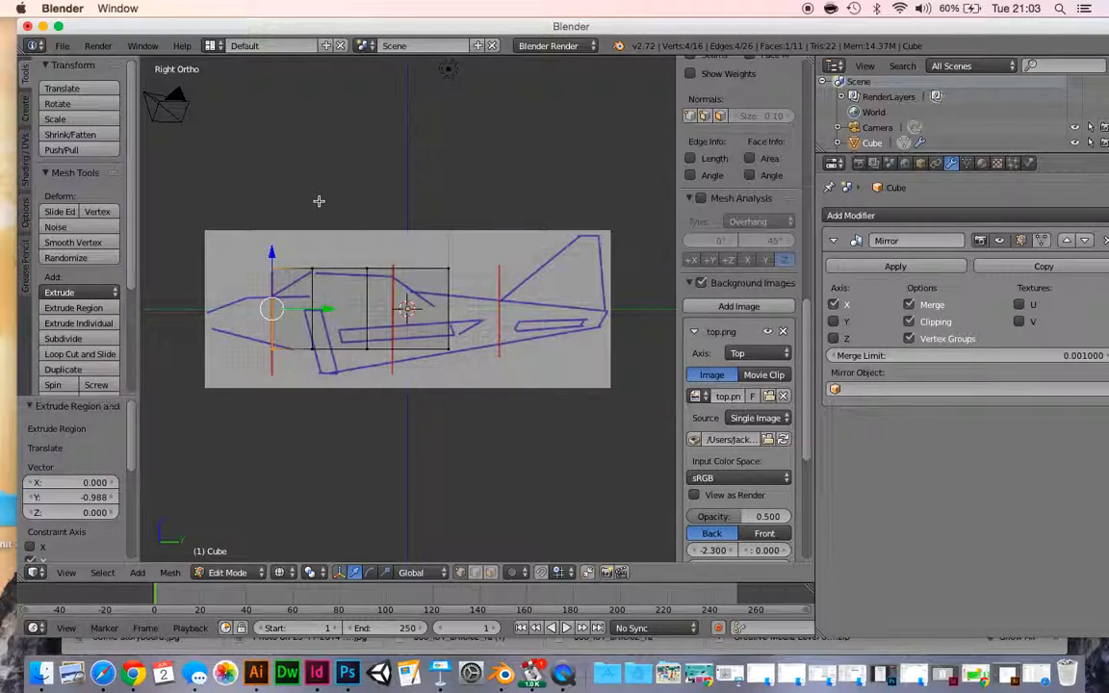
pyautogui.press('e')
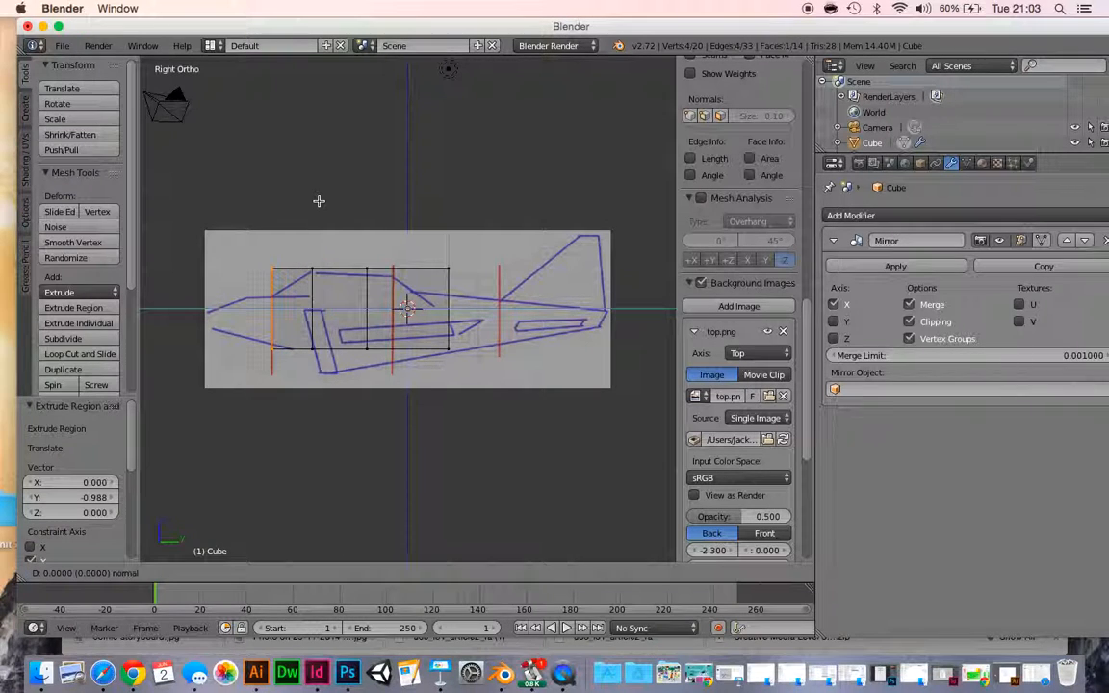
pyautogui.press('y')
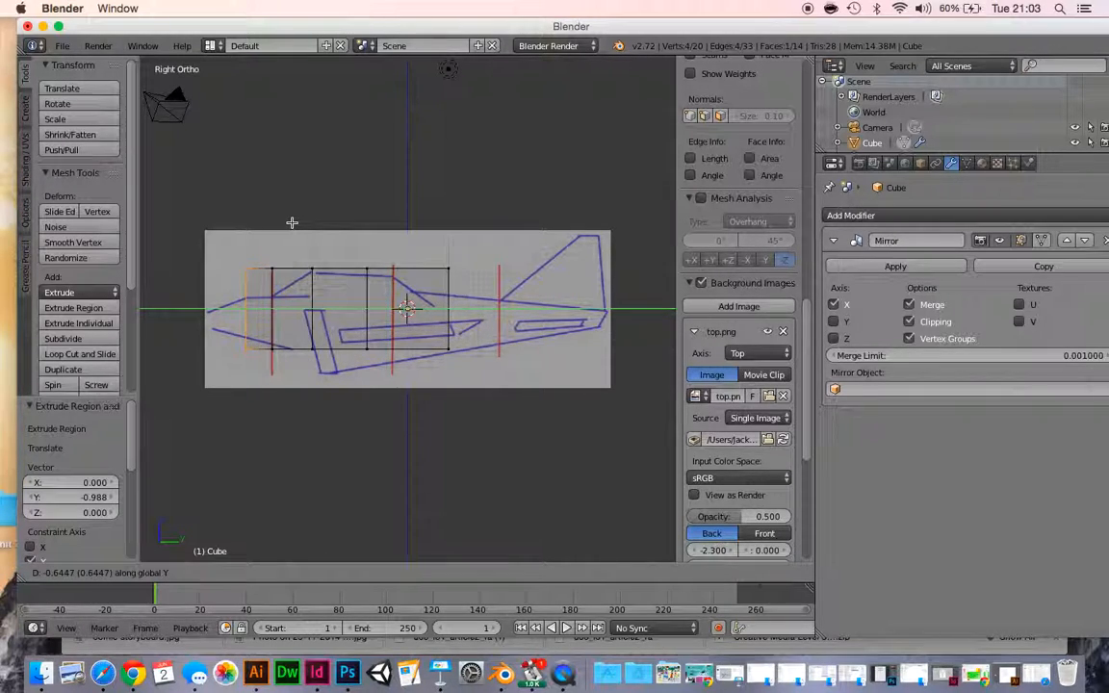
pyautogui.click(292, 222)
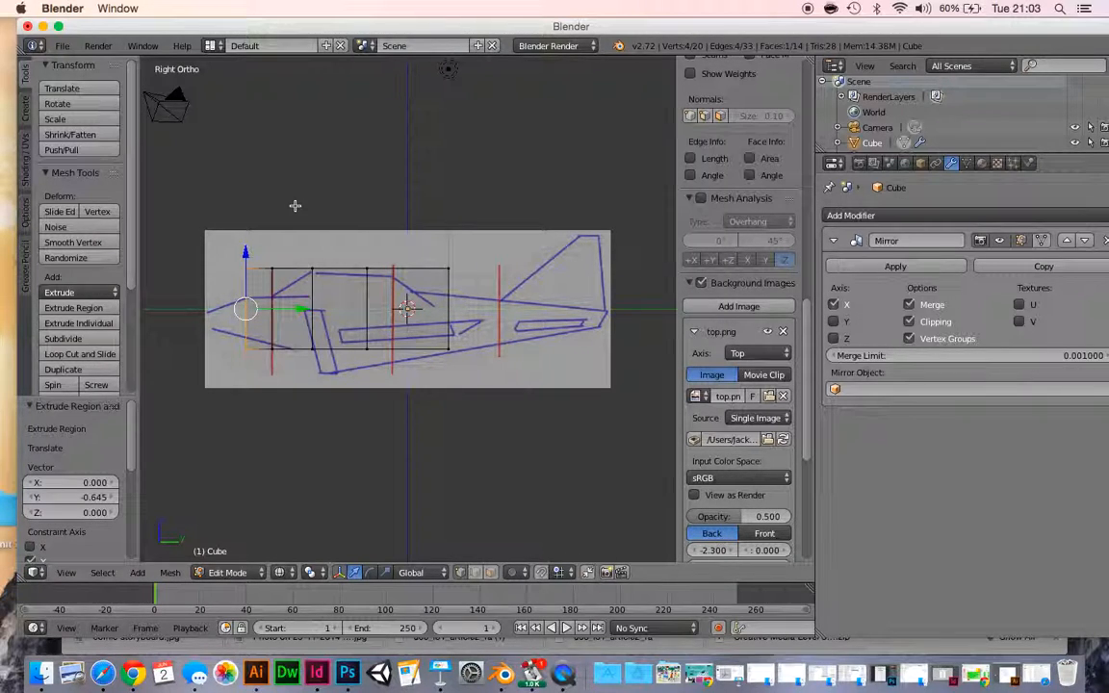
pyautogui.press('s')
pyautogui.press('z')
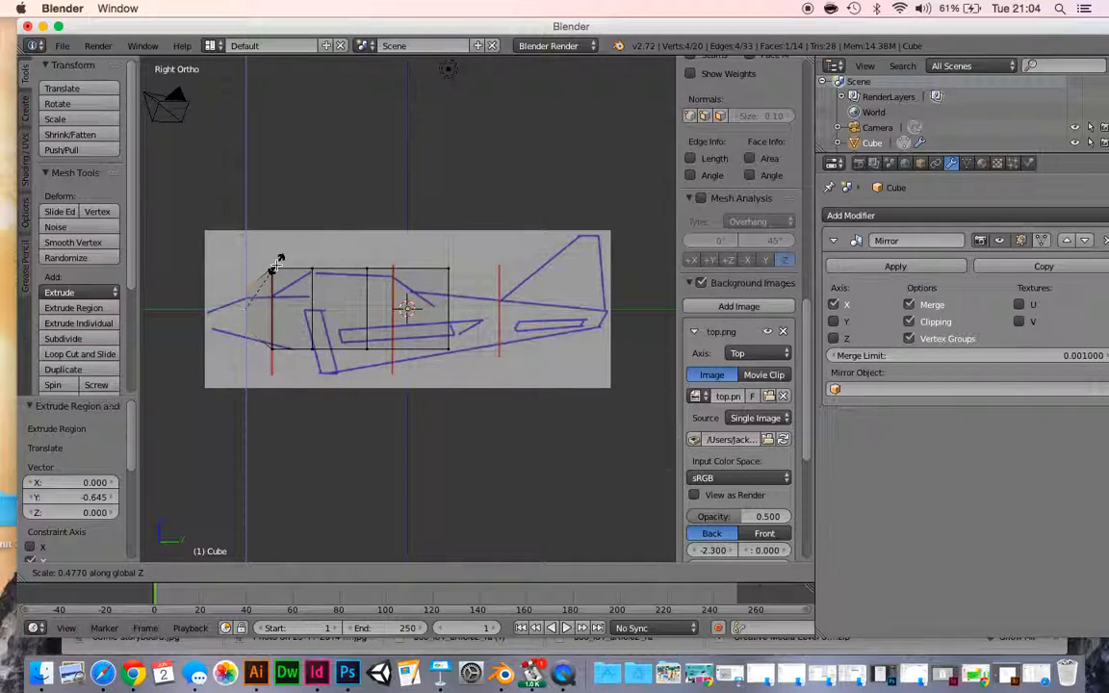
pyautogui.click(274, 258)
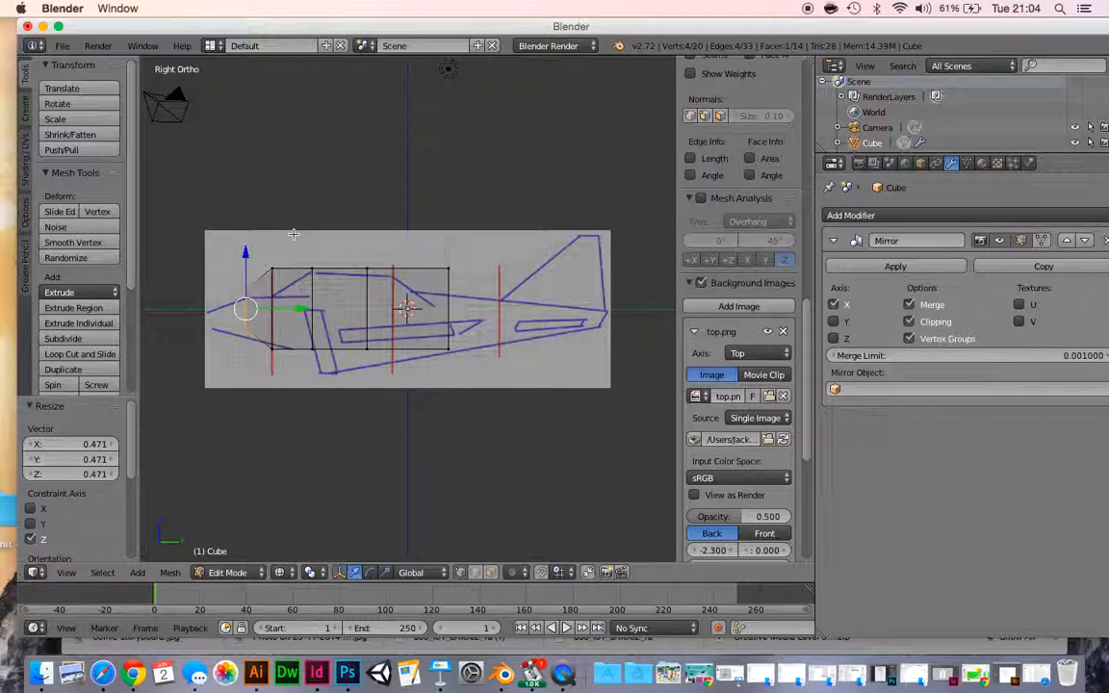
# Step: Extrude the front section about -0.891 along Y to the drawn nose tip and scale it to about 0.508 along Z
pyautogui.press('e')
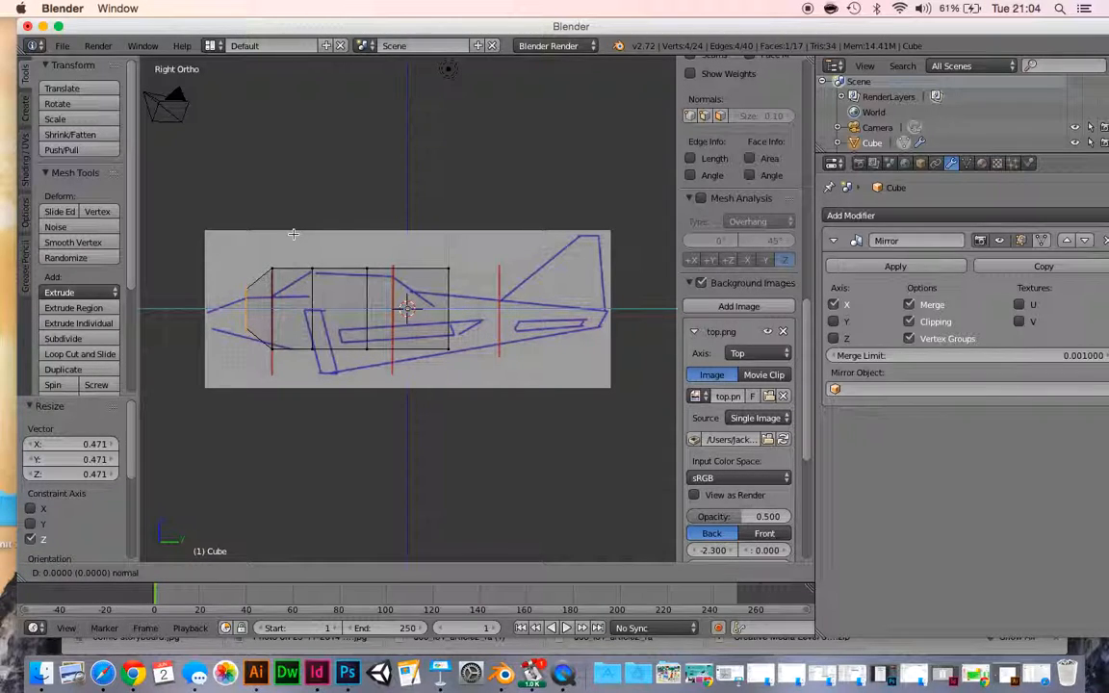
pyautogui.press('y')
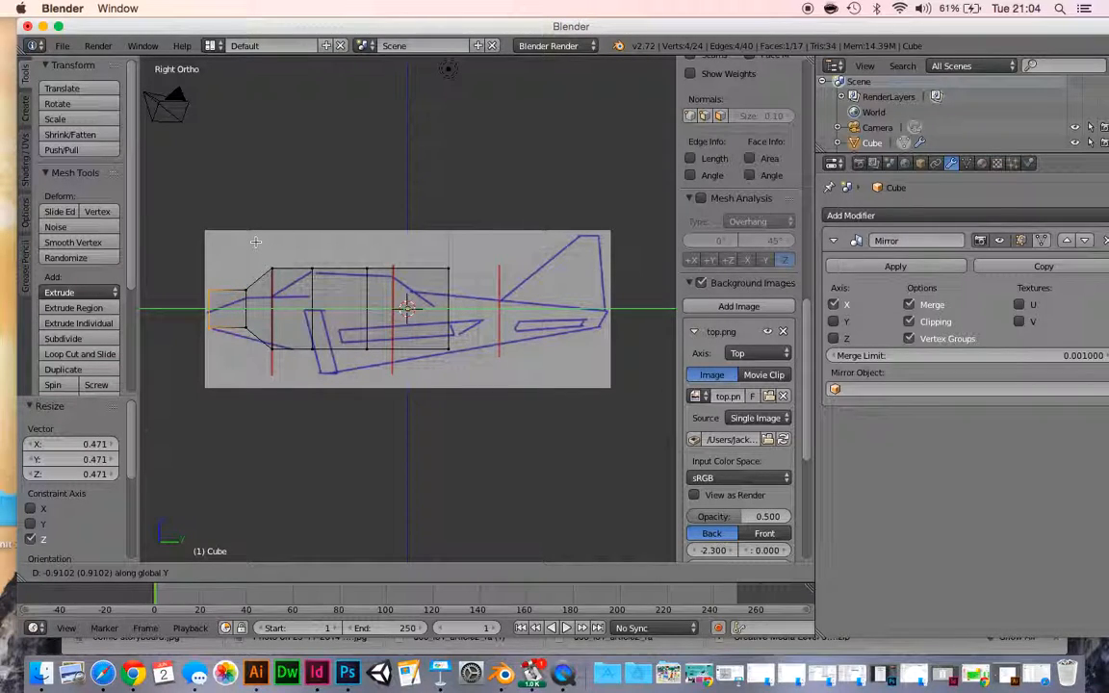
pyautogui.click(258, 240)
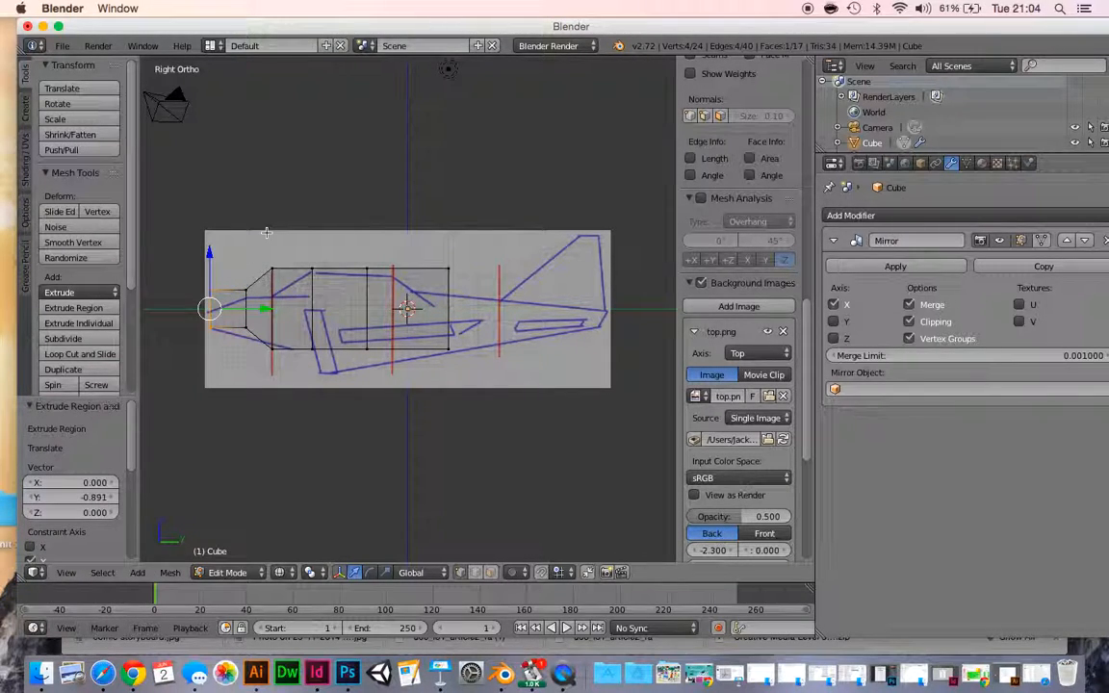
pyautogui.press('s')
pyautogui.press('z')
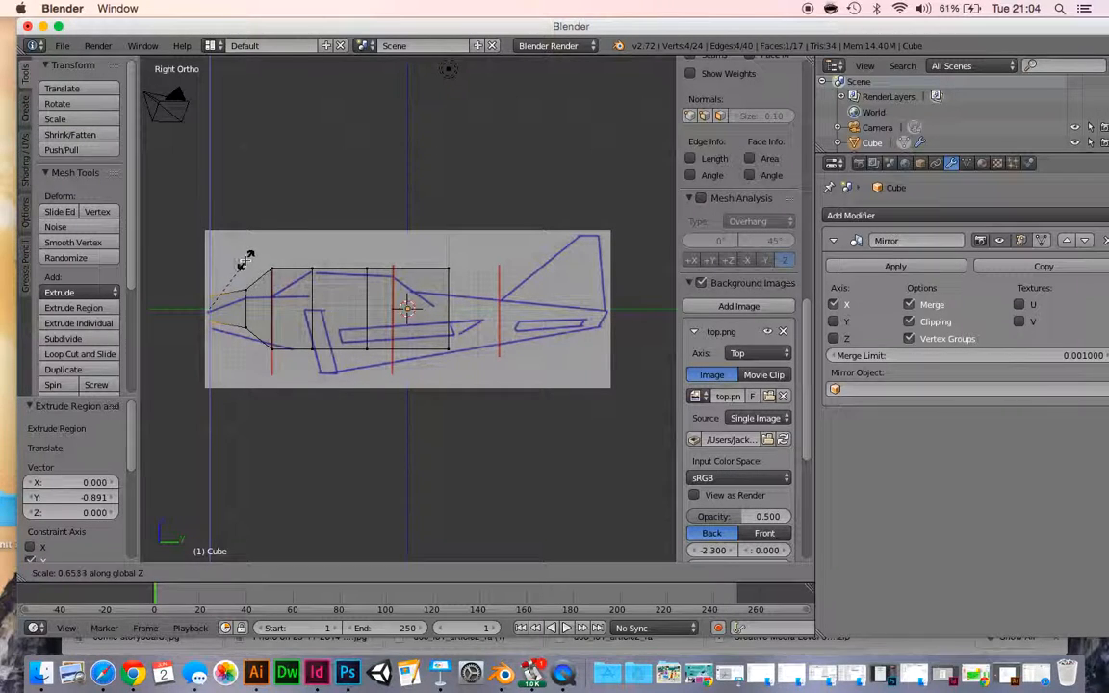
pyautogui.click(239, 273)
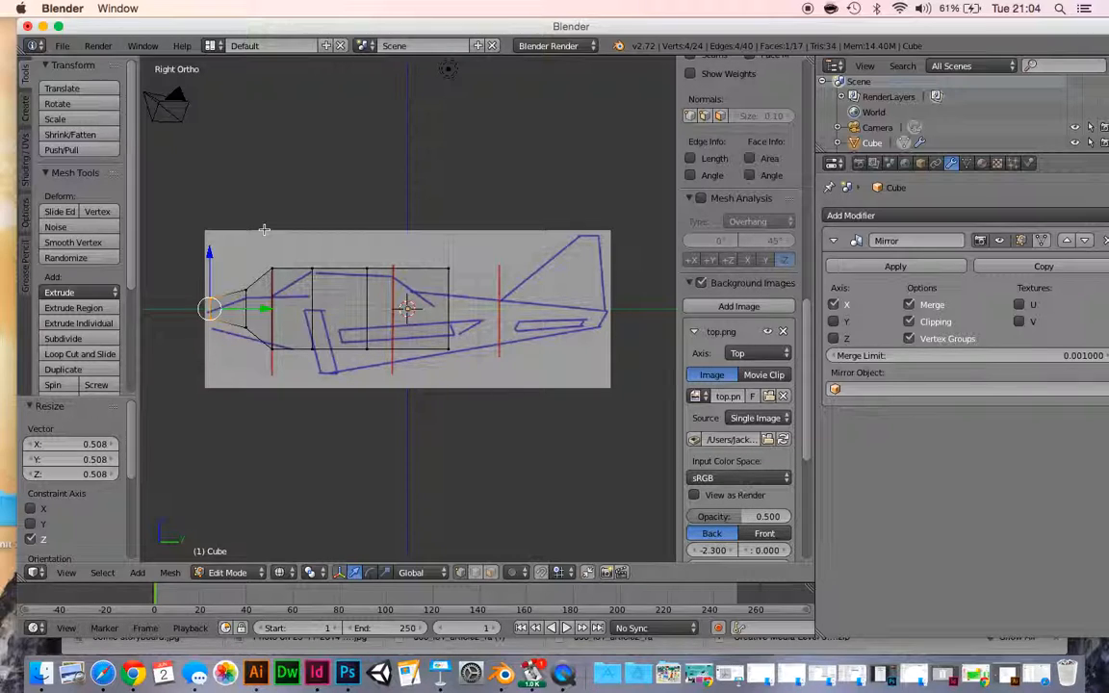
# Step: Move the nose tip vertices about -0.303 along Z to match the side drawing
pyautogui.press('g')
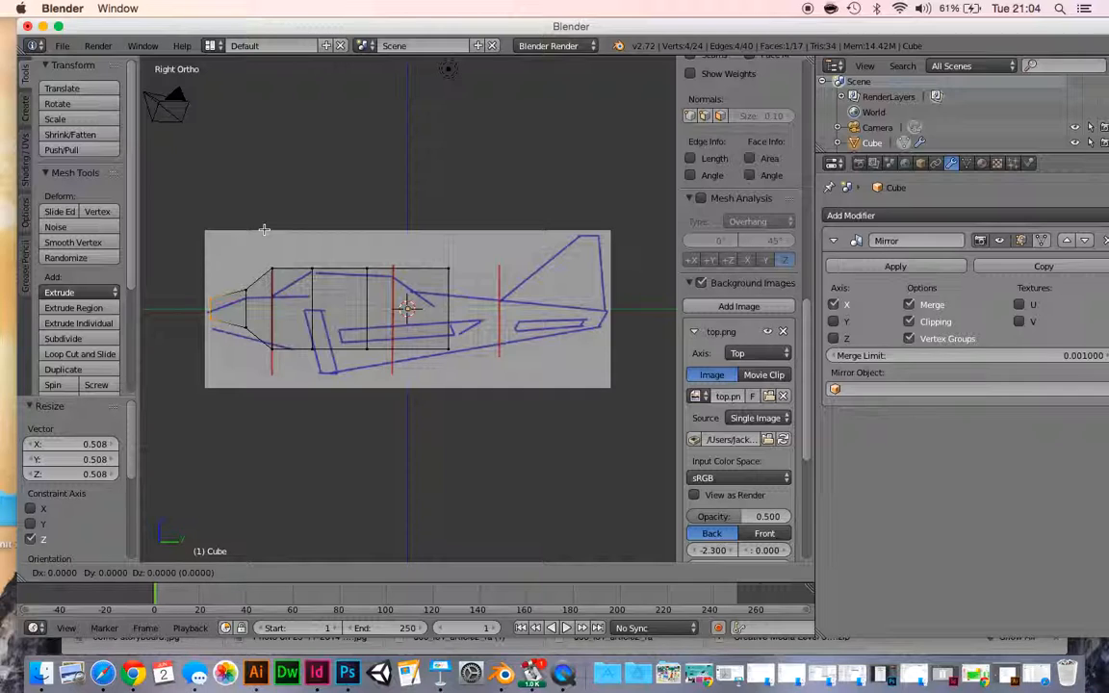
pyautogui.press('z')
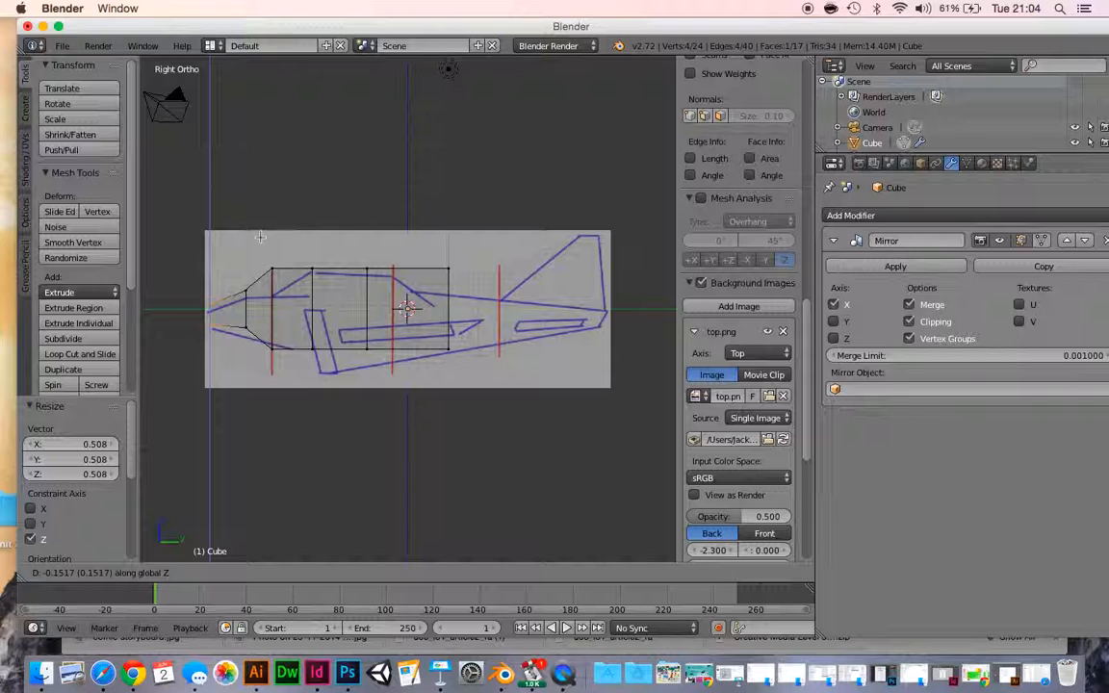
pyautogui.click(264, 235)
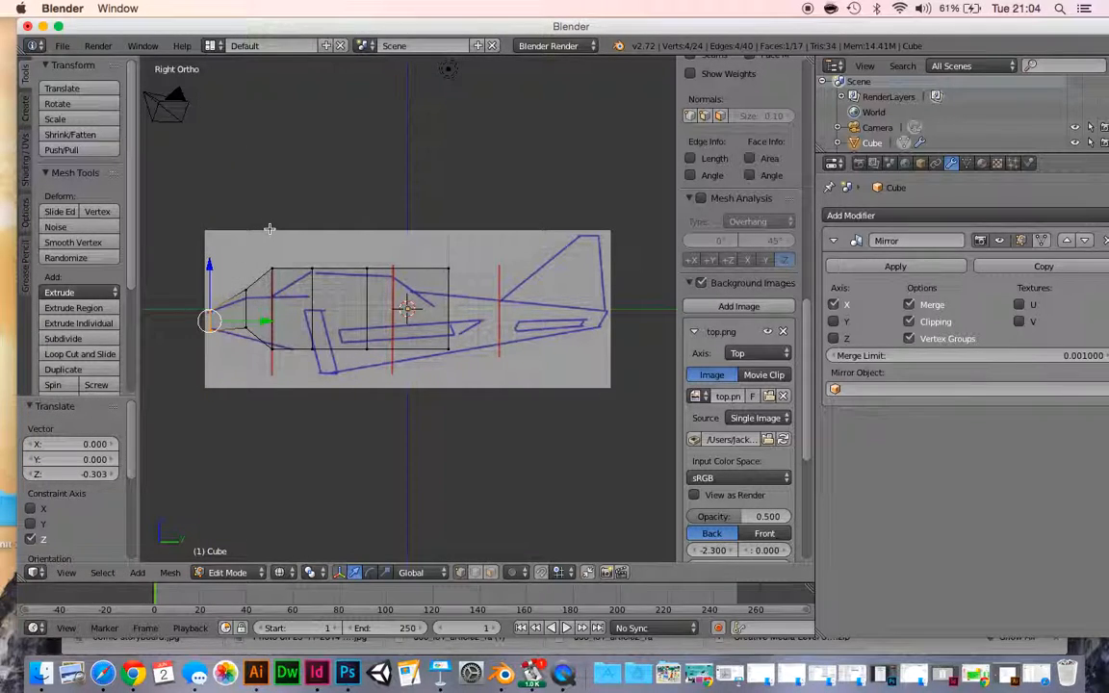
# Step: Select only the section just behind the nose tip and lower it about 0.23 along Z onto the drawn outline
pyautogui.scroll(-4, 740, 289)
pyautogui.press('a')
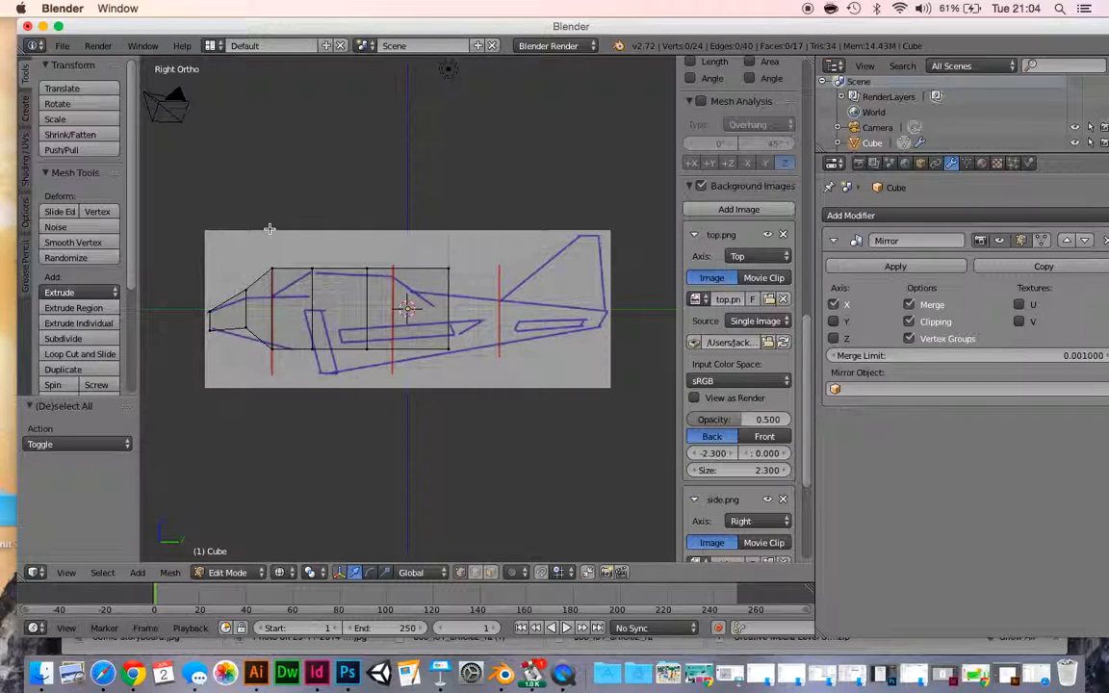
pyautogui.press('b')
pyautogui.moveTo(240, 269); pyautogui.dragTo(252, 344)
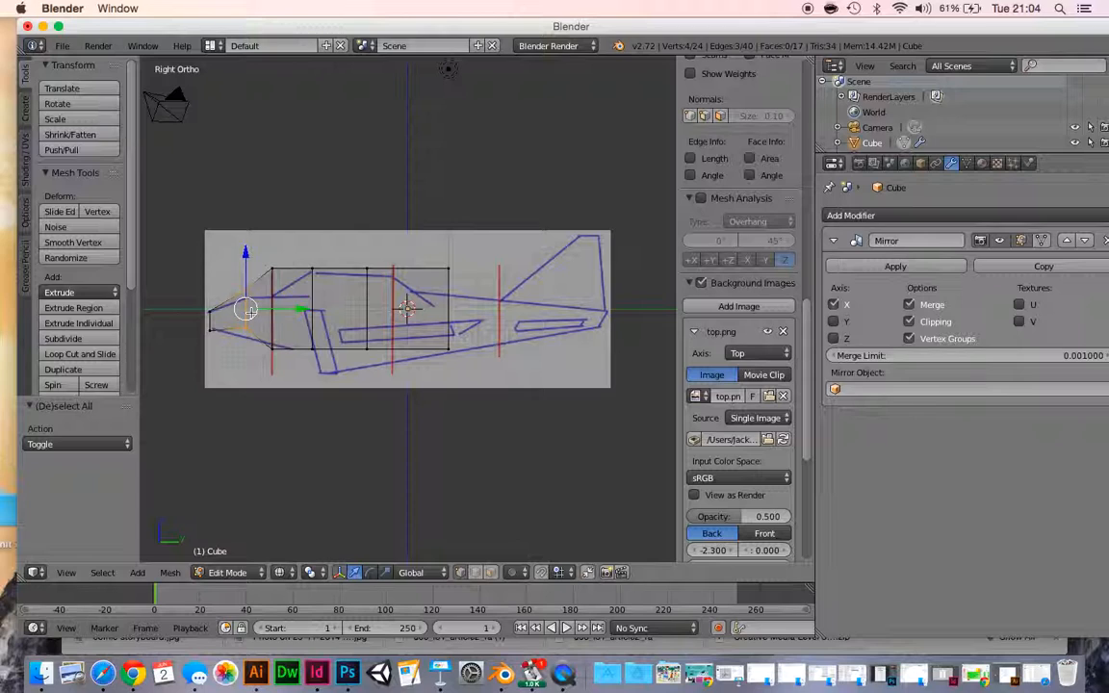
pyautogui.press('g')
pyautogui.press('z')
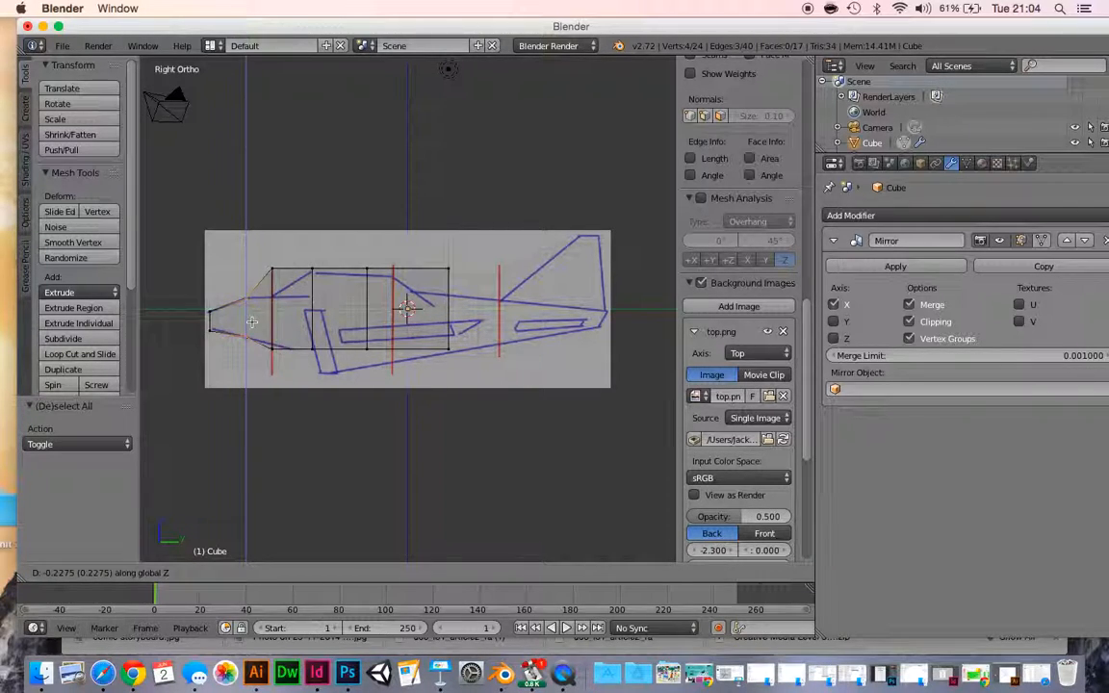
pyautogui.click(246, 319)
# Step: Select only the upper vertices at the front red line and move them about -0.683 along Z to the base of the drawn windscreen
pyautogui.press('a')
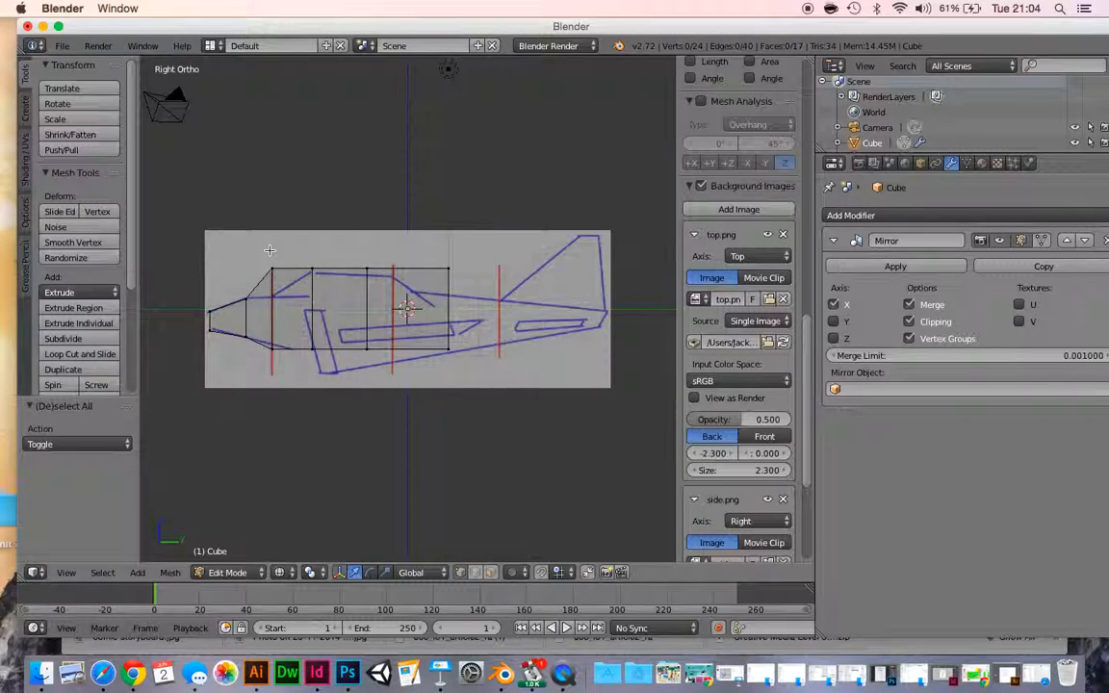
pyautogui.press('c')
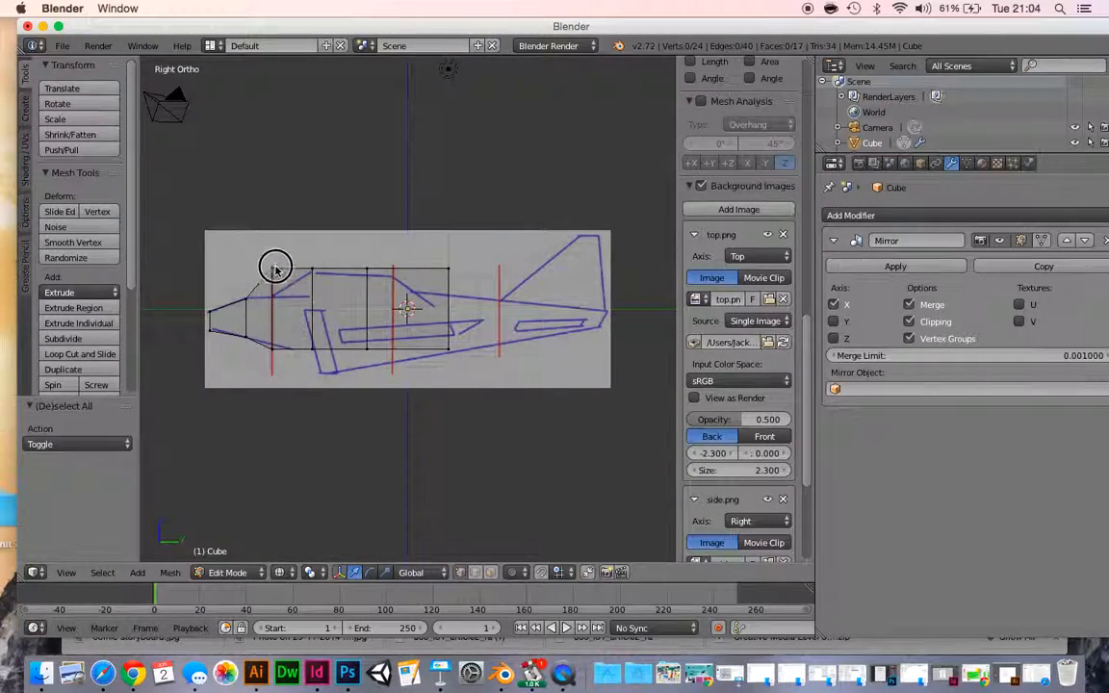
pyautogui.click(279, 278)
pyautogui.press('Escape')
pyautogui.press('g')
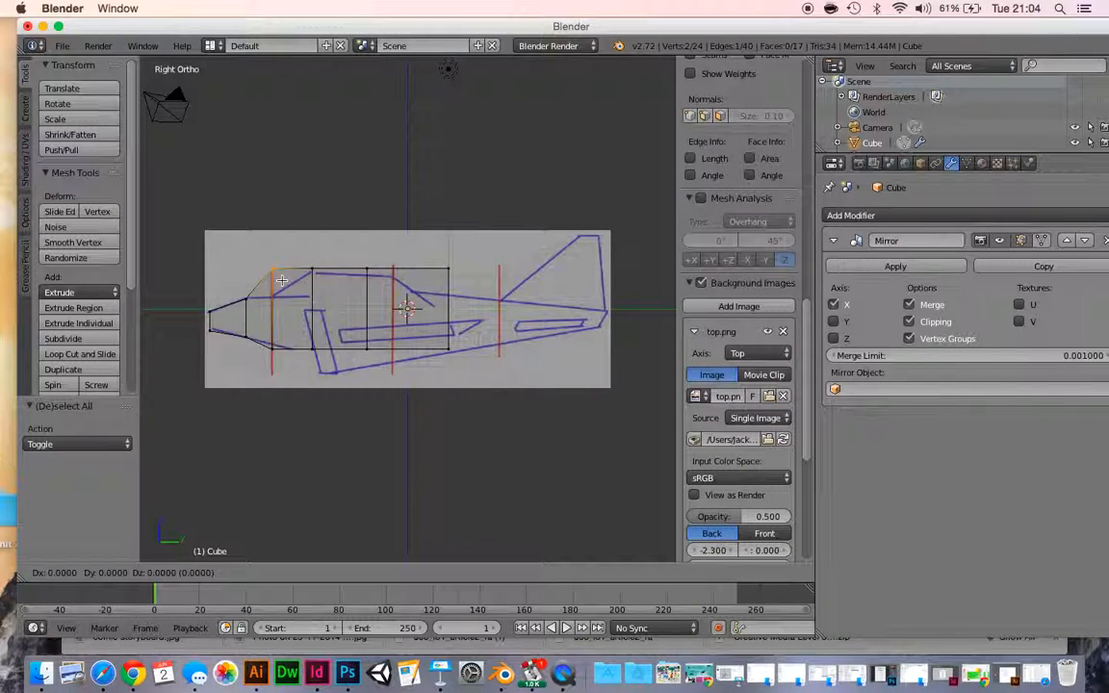
pyautogui.press('z')
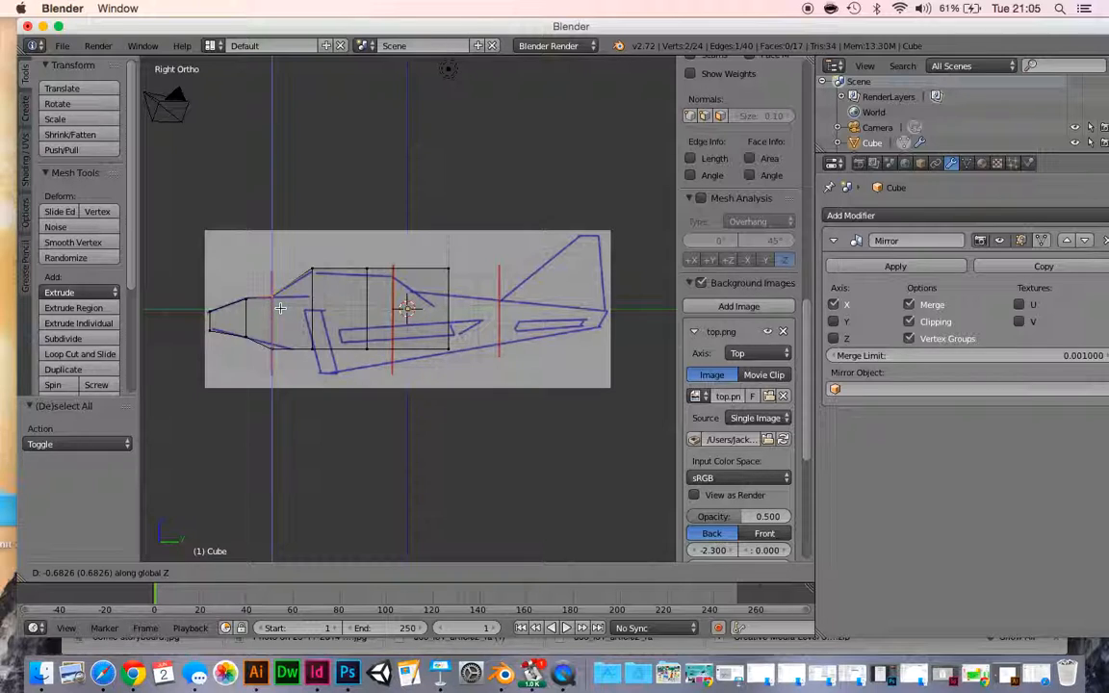
pyautogui.click(278, 307)
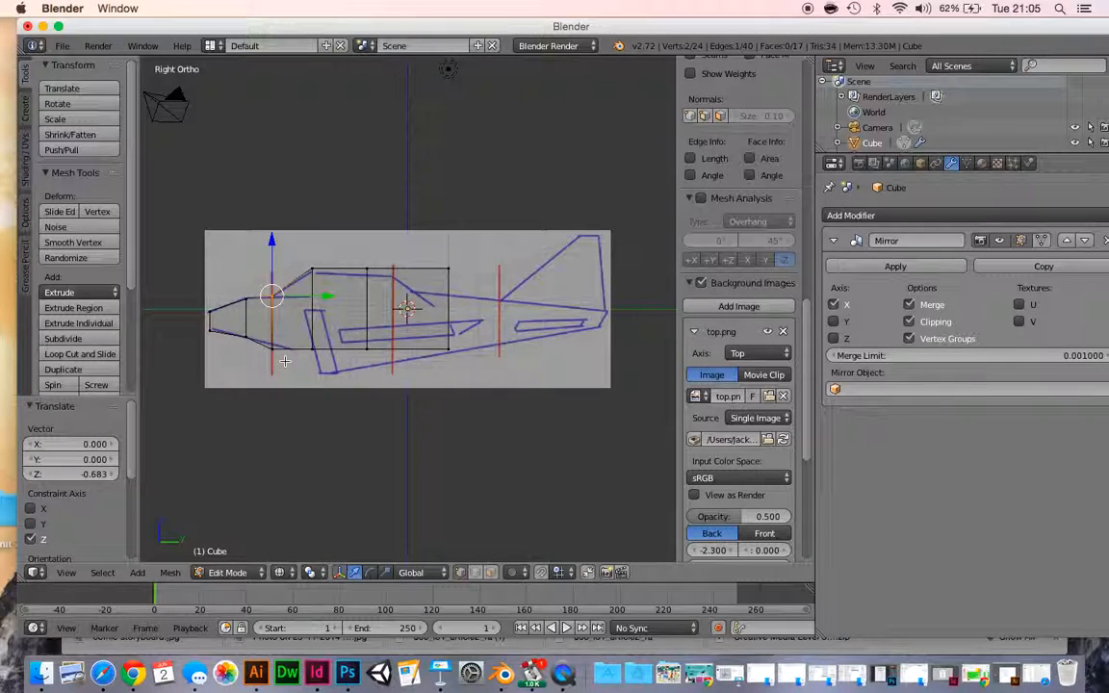
# Step: Select only the lower vertices at the front red line and raise them about 0.114 along Z onto the drawn underside
pyautogui.press('a')
pyautogui.press('b')
pyautogui.press('Escape')
pyautogui.press('c')
pyautogui.click(272, 350)
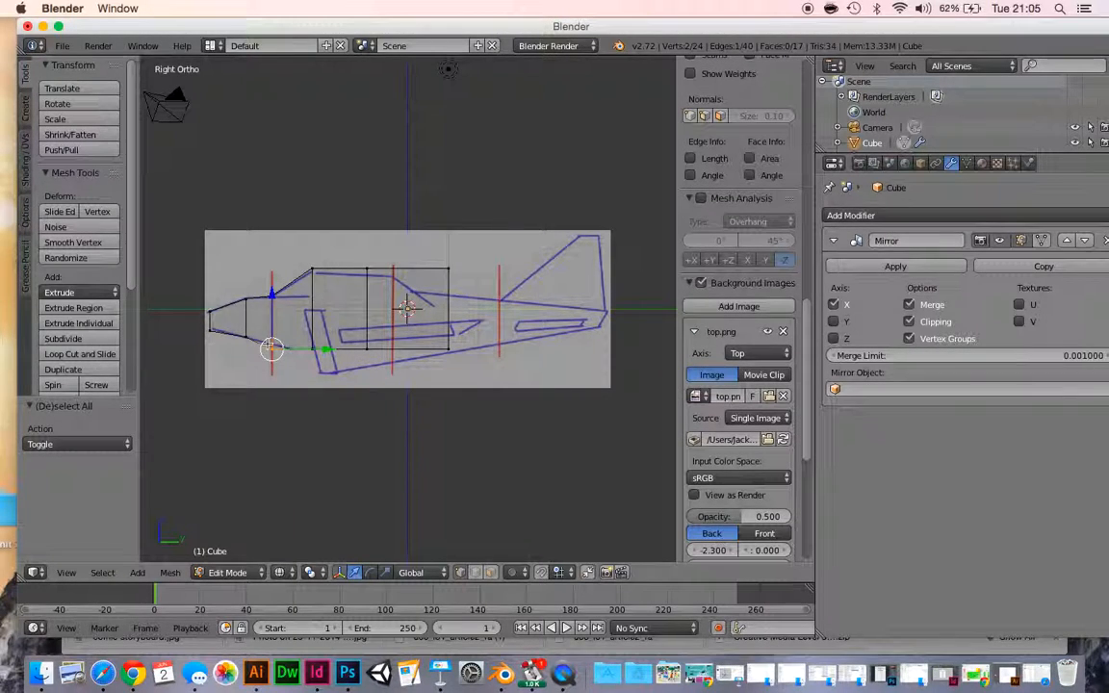
pyautogui.press('Escape')
pyautogui.press('g')
pyautogui.press('z')
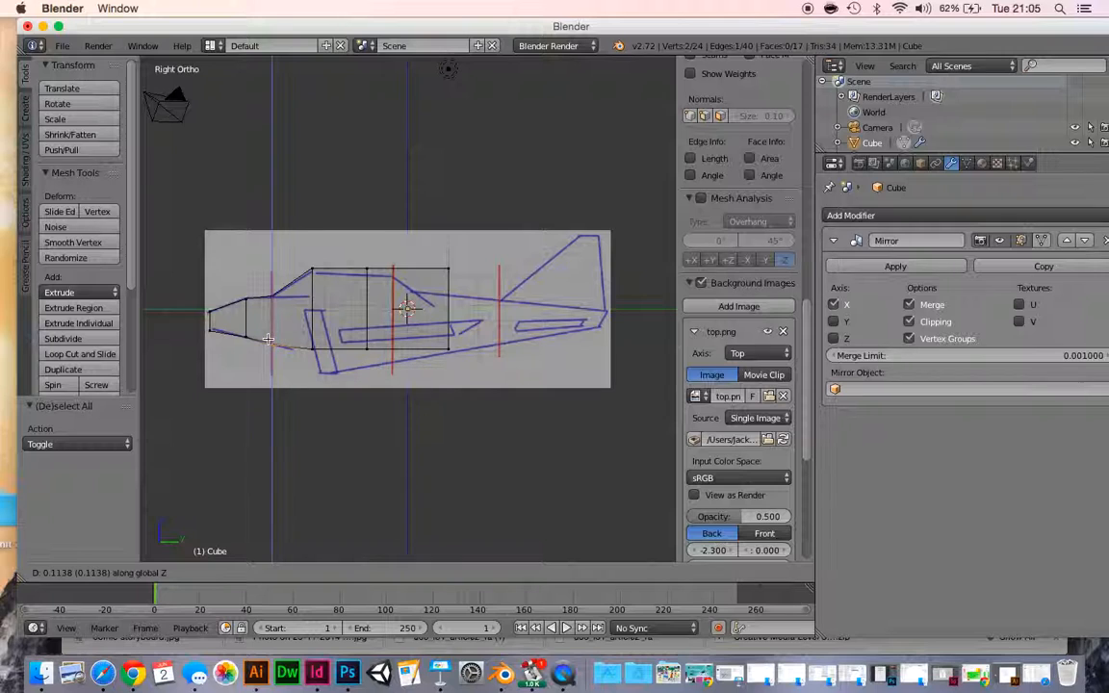
pyautogui.click(269, 335)
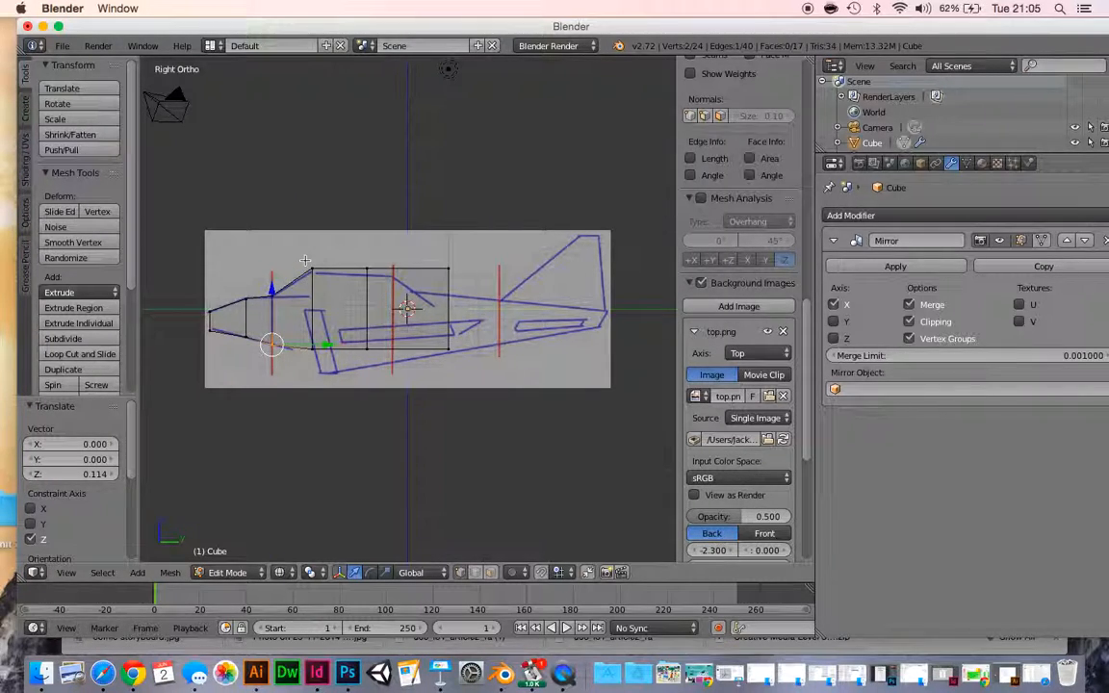
# Step: Select only the upper vertices at the windscreen top and move them about -0.057 along Y and -0.114 along Z onto the drawing
pyautogui.press('a')
pyautogui.scroll(-3, 739, 289)
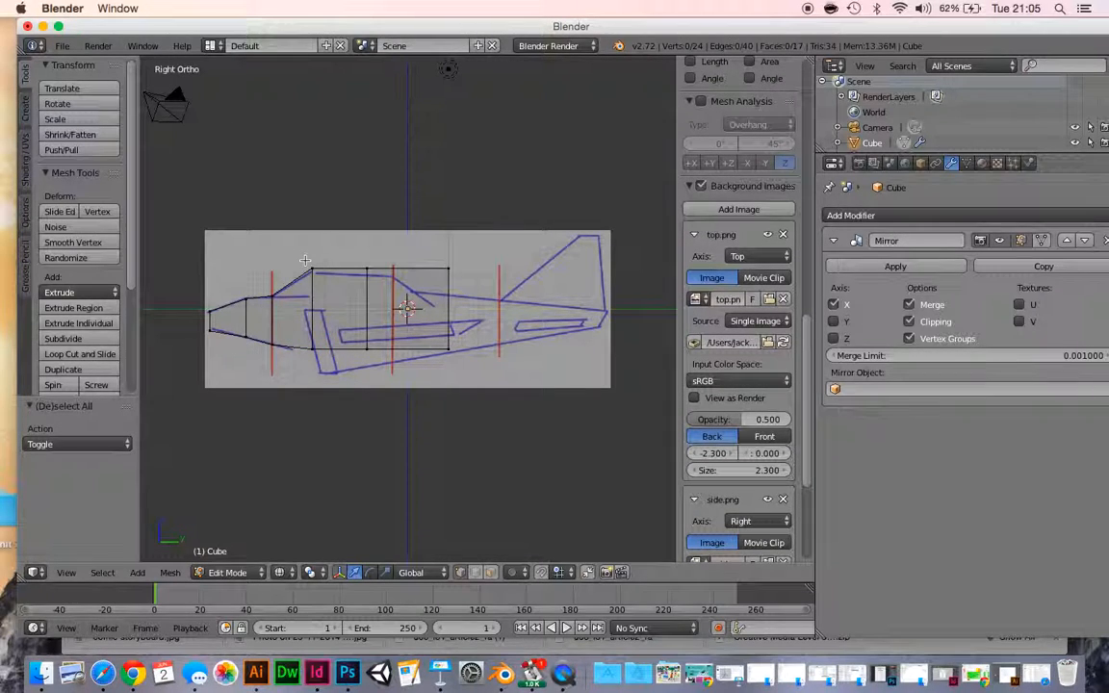
pyautogui.press('b')
pyautogui.moveTo(300, 253); pyautogui.dragTo(320, 280)
pyautogui.press('g')
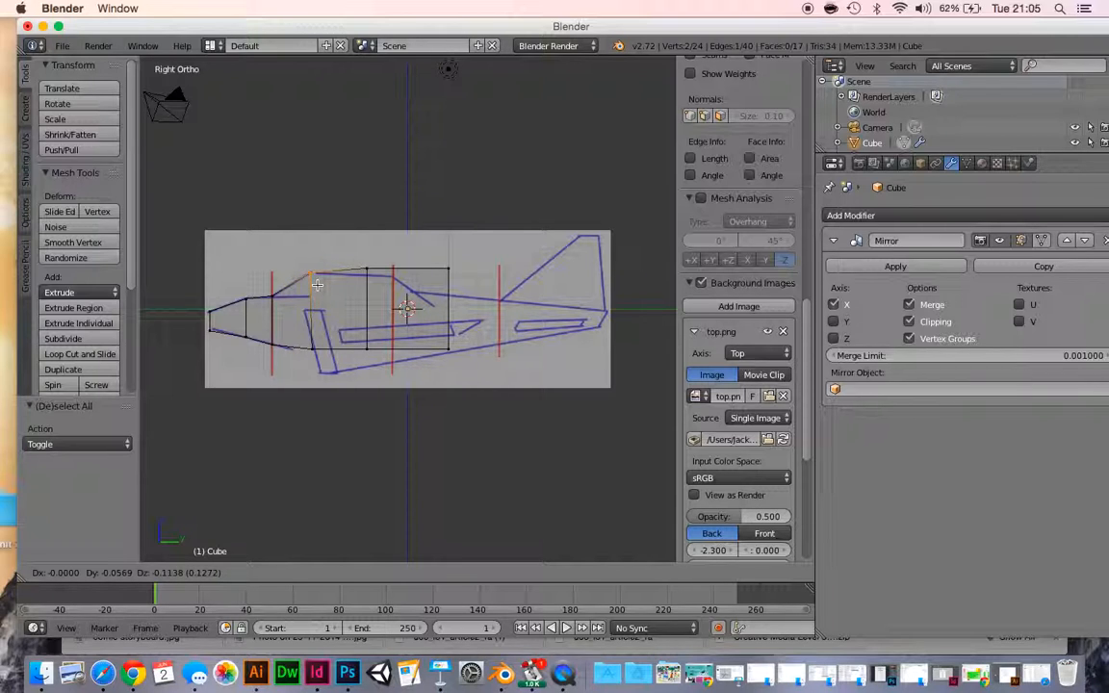
pyautogui.click(317, 285)
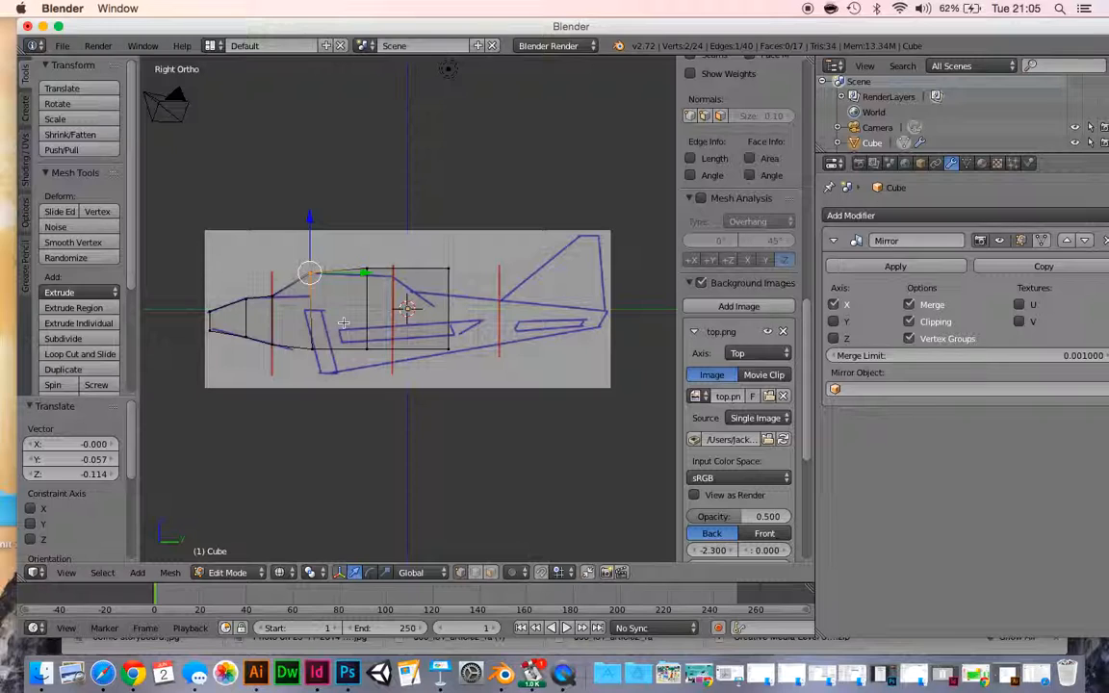
# Step: Add one loop cut to the section just behind the windscreen top and slide it forward by about -0.26
pyautogui.press('a')
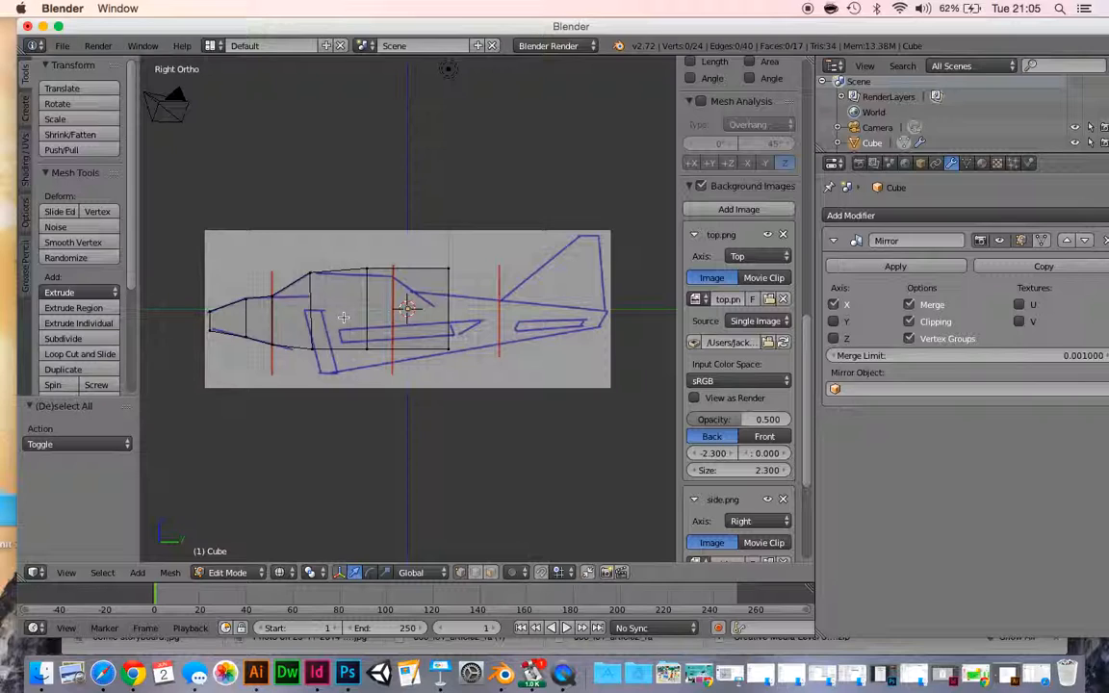
pyautogui.hotkey('ctrl', 'r')
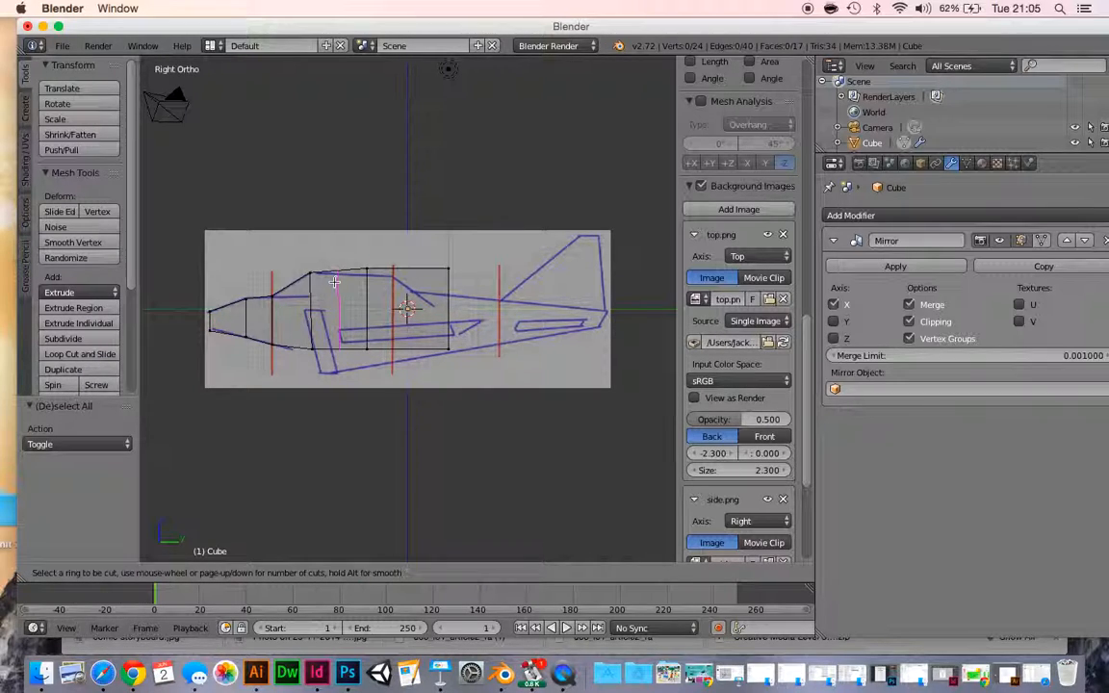
pyautogui.click(334, 282)
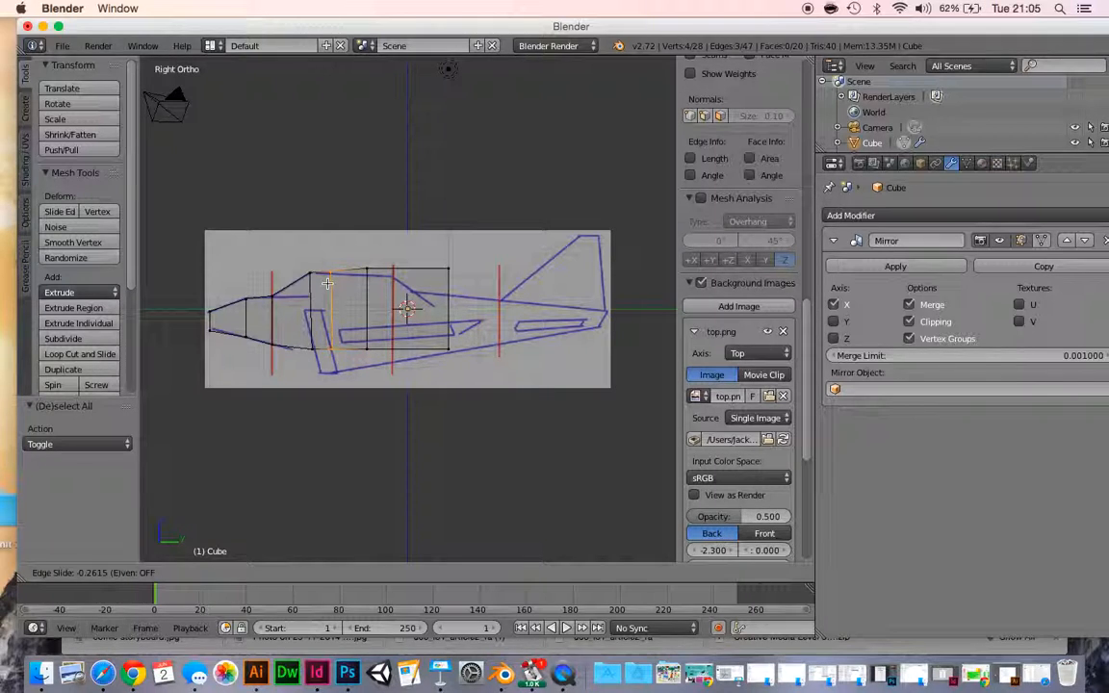
pyautogui.click(327, 283)
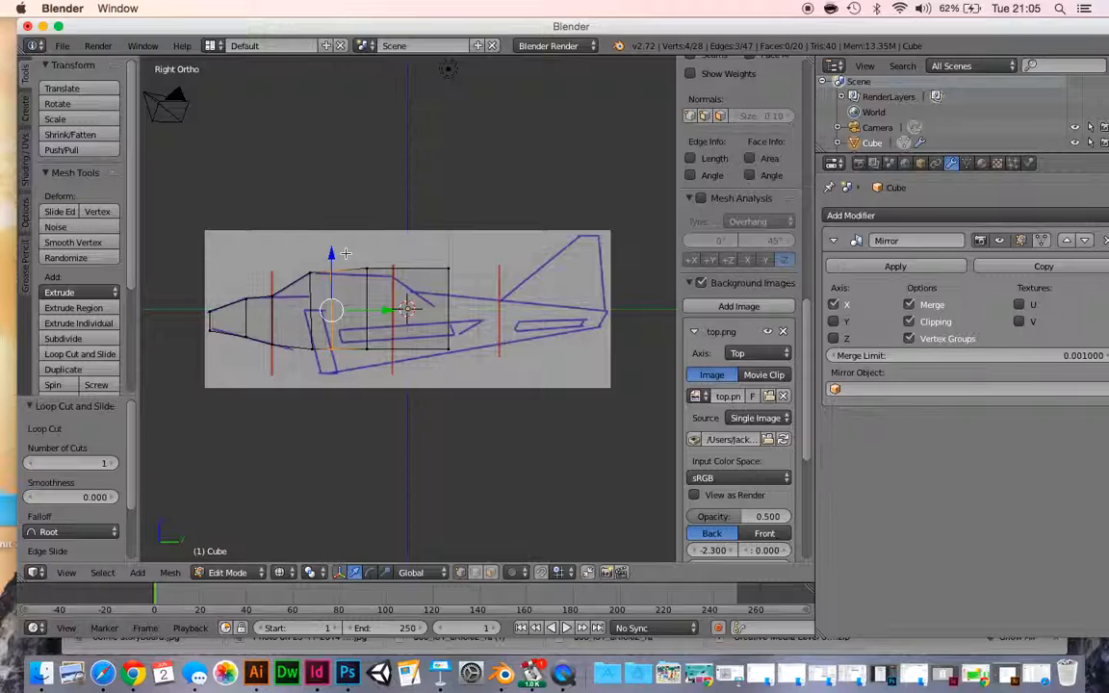
# Step: Select only the new loop's upper vertices and move them about -0.190 along Y and -0.038 along Z onto the canopy line
pyautogui.scroll(-3, 740, 289)
pyautogui.press('a')
pyautogui.press('b')
pyautogui.press('Escape')
pyautogui.press('c')
pyautogui.click(333, 283)
pyautogui.press('Escape')
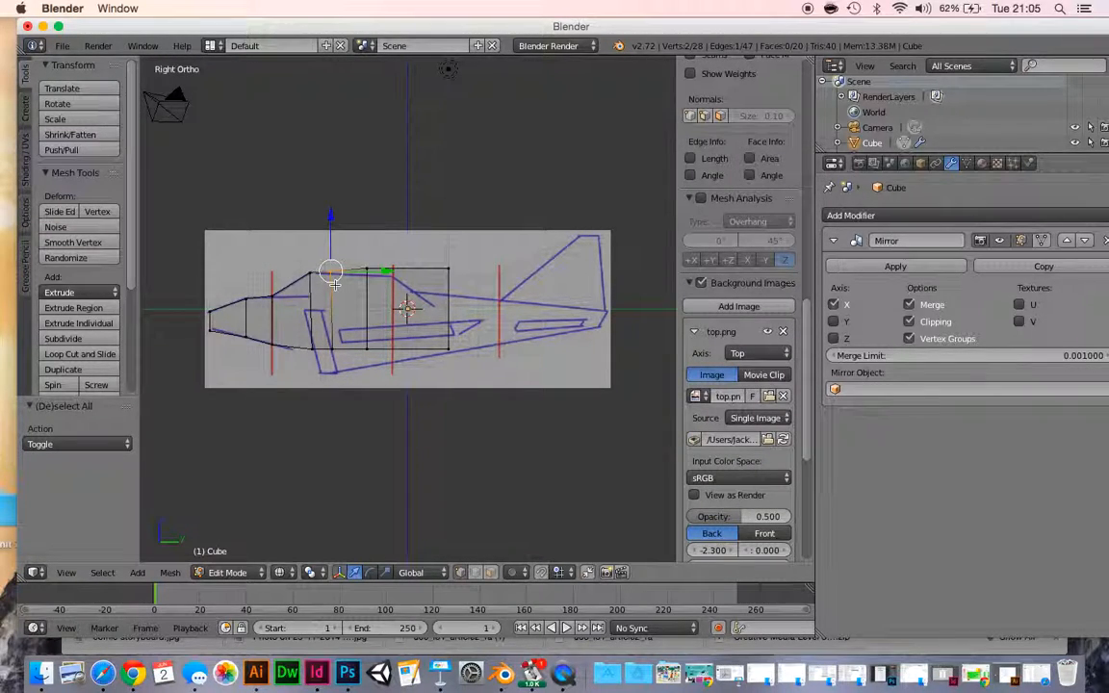
pyautogui.press('g')
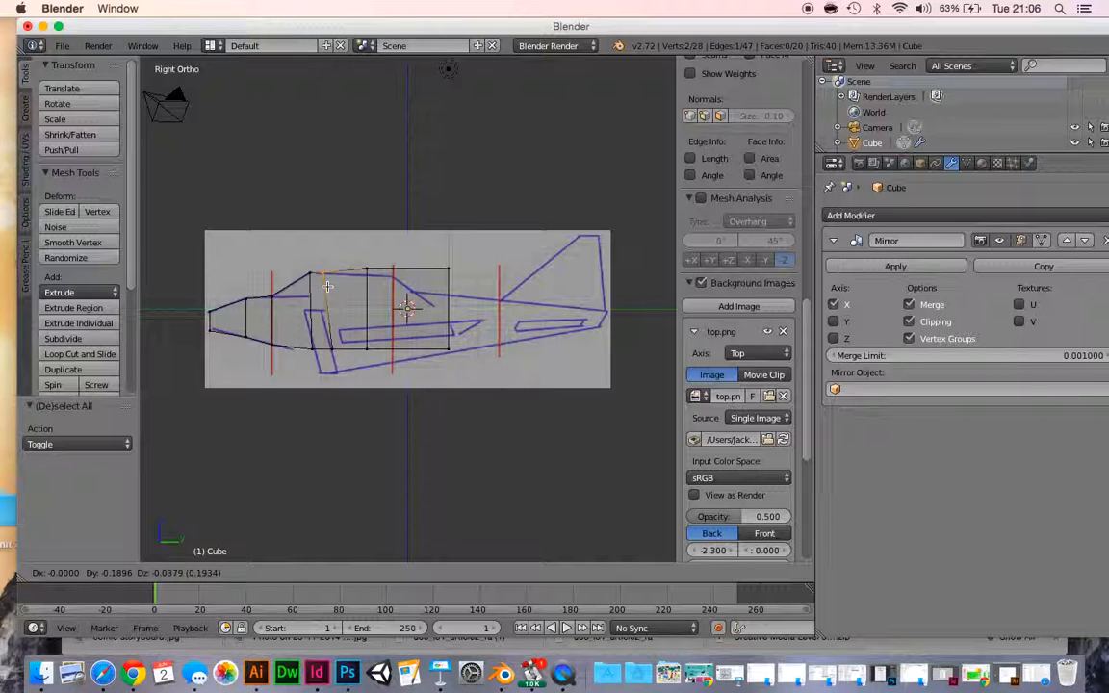
pyautogui.click(328, 286)
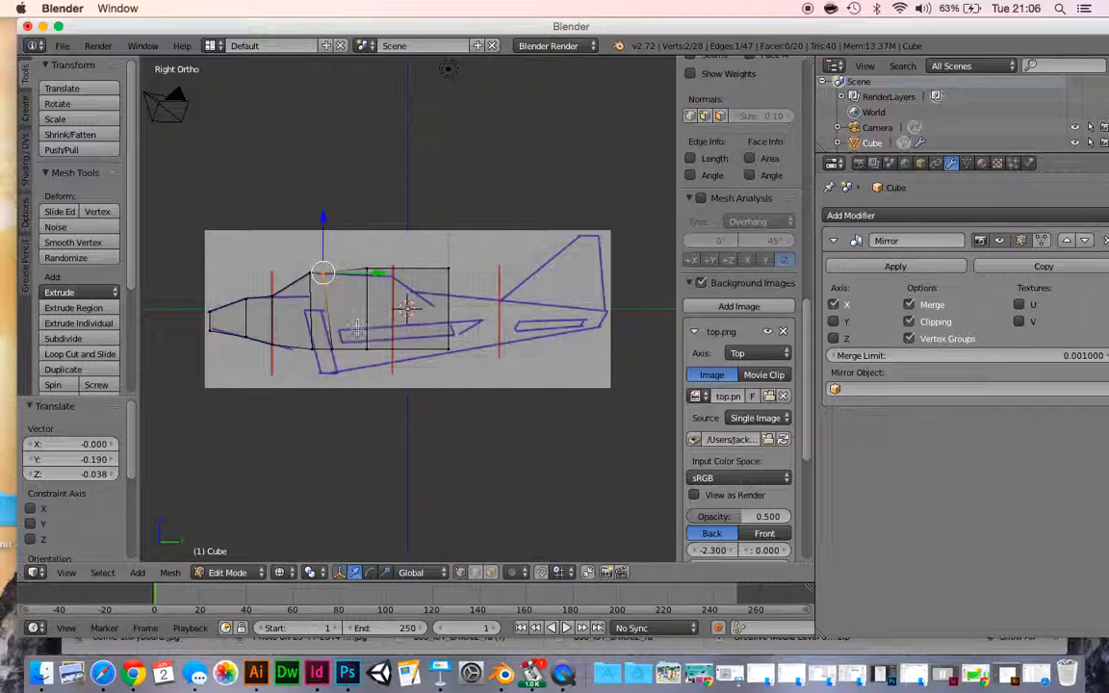
# Step: Move only the same loop's lower vertices about 0.114 along Y and -0.588 along Z to the drawn intake's rear lower corner
pyautogui.press('a')
pyautogui.press('b')
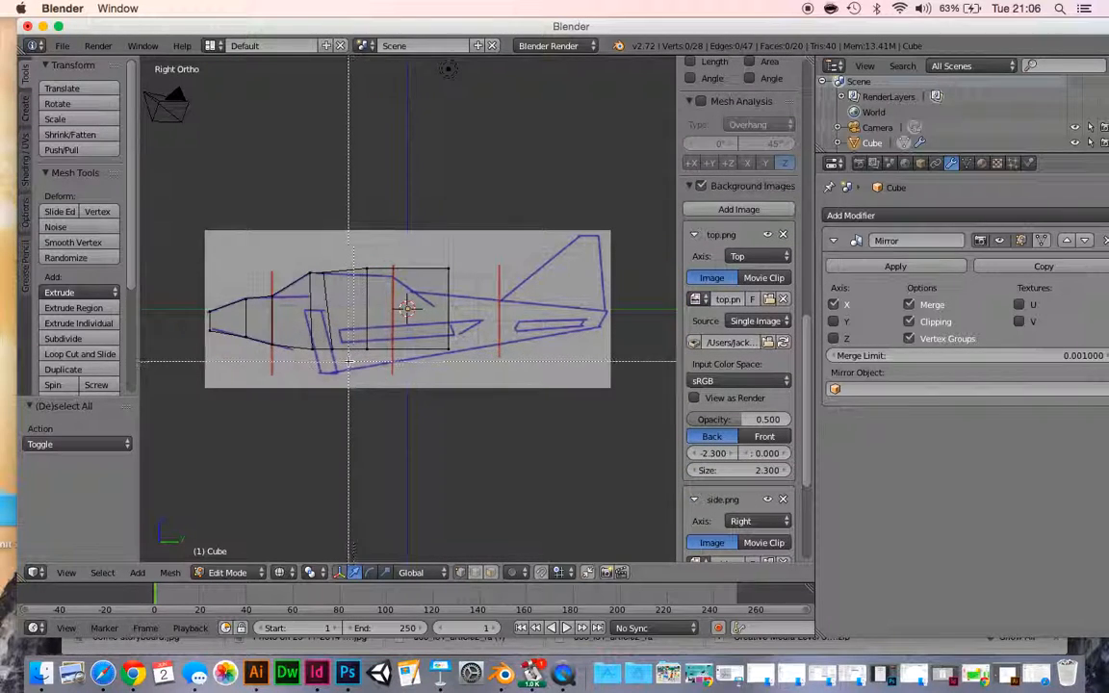
pyautogui.press('Escape')
pyautogui.press('c')
pyautogui.click(328, 346)
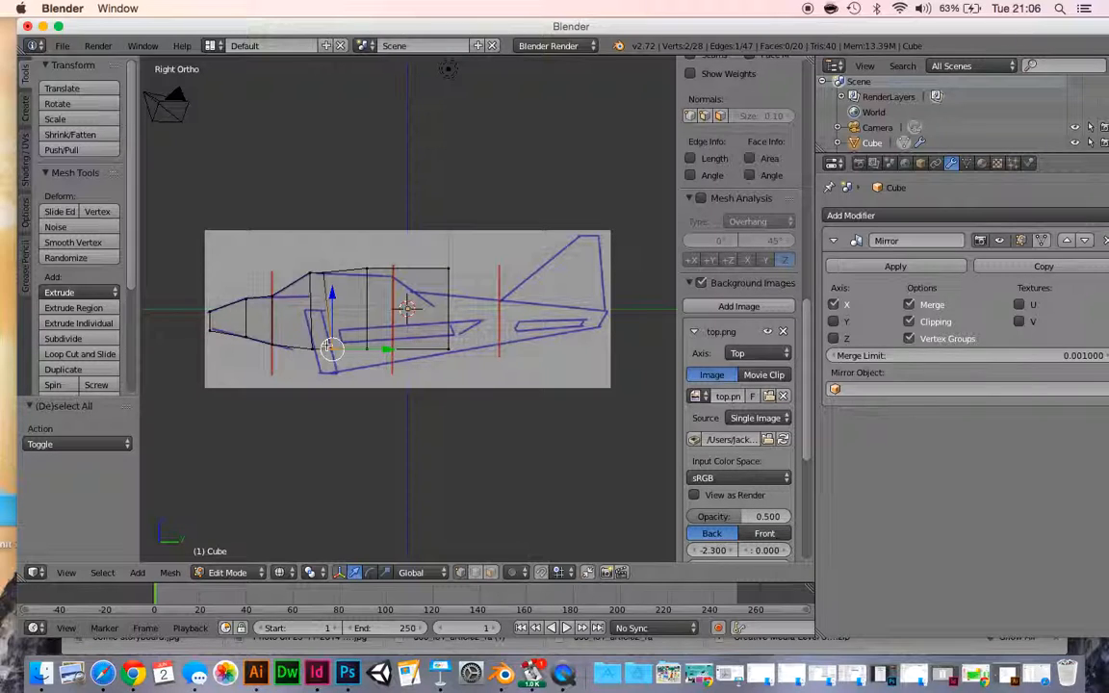
pyautogui.press('g')
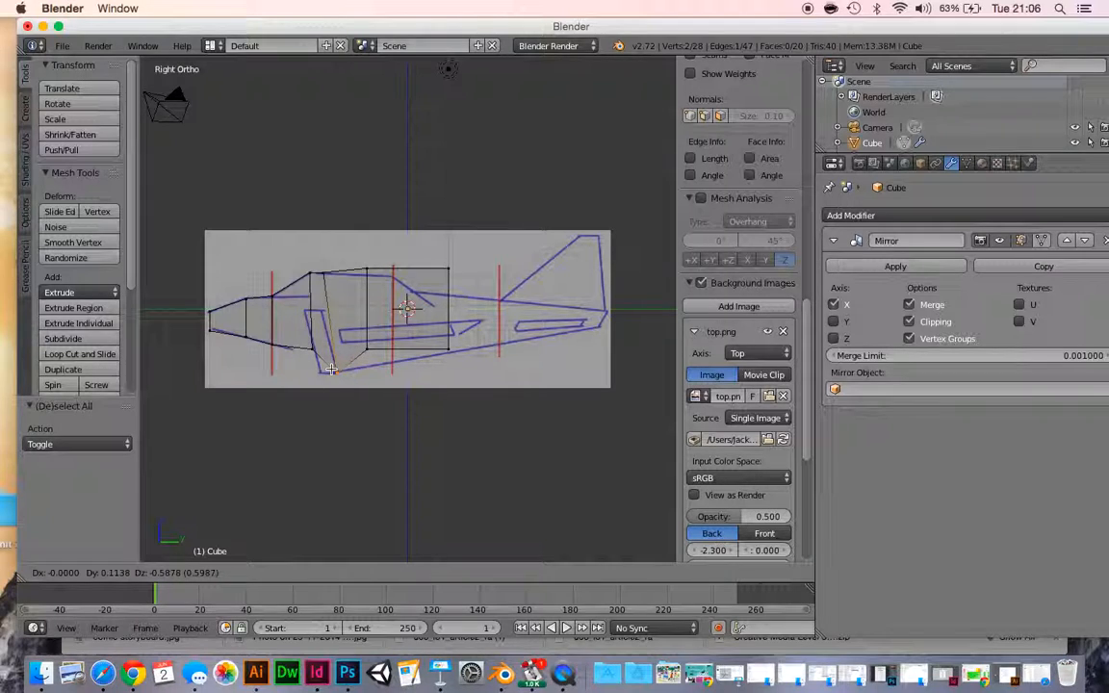
pyautogui.click(332, 368)
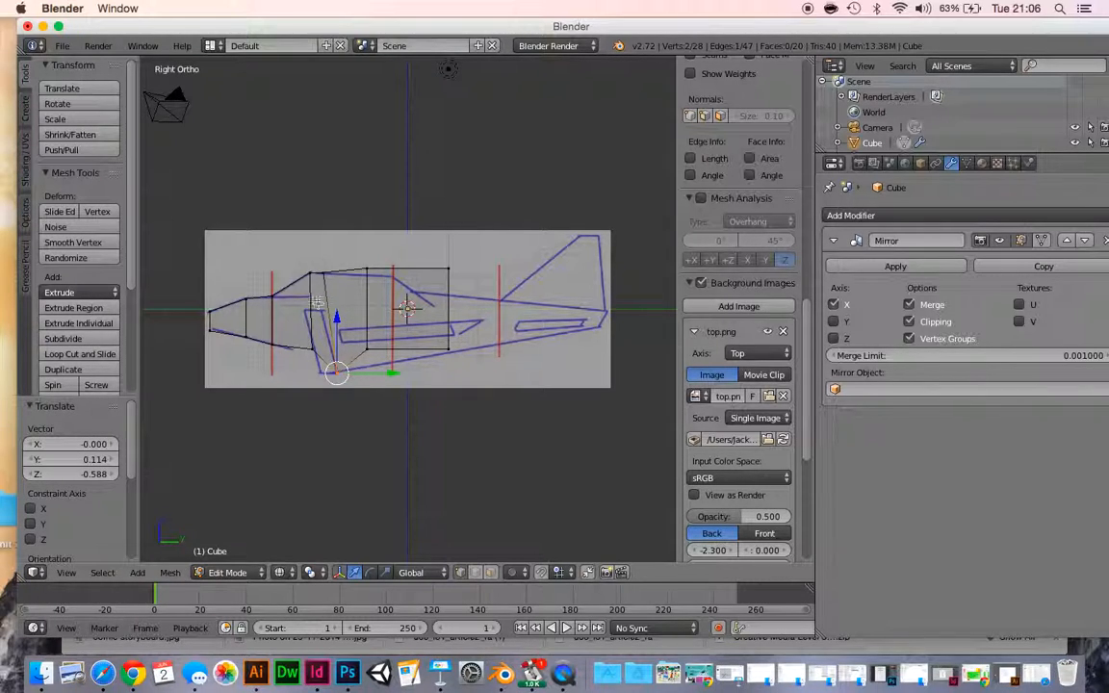
# Step: Add one centred loop cut in the narrow section between the windscreen top and the slanted intake loop
pyautogui.press('a')
pyautogui.scroll(-3, 739, 337)
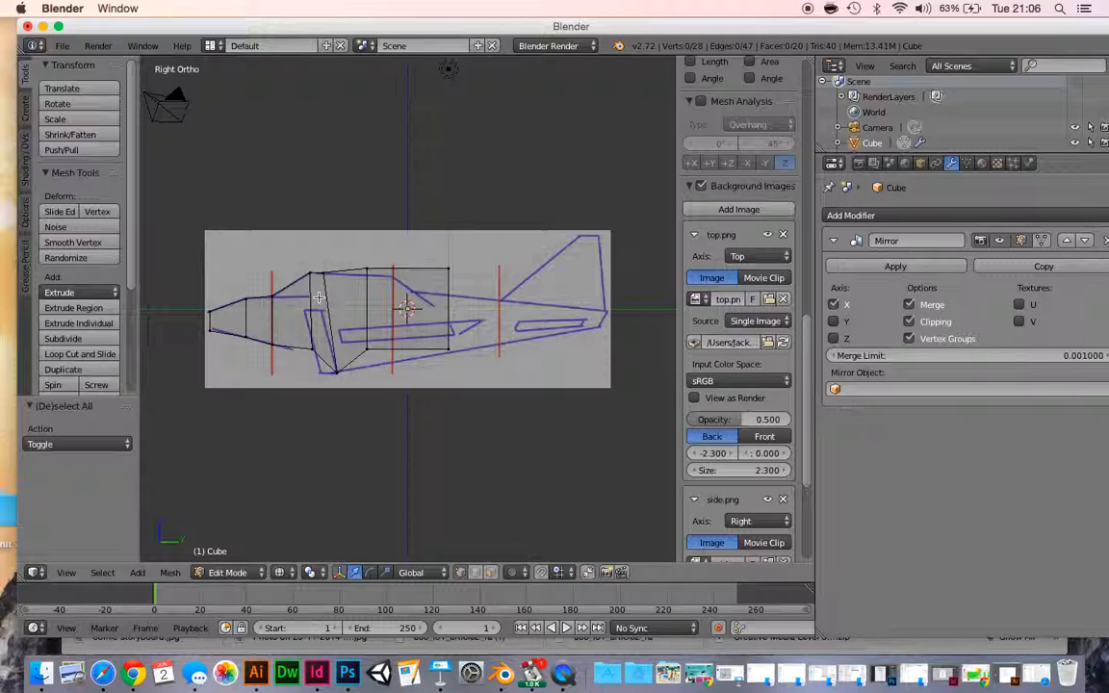
pyautogui.hotkey('ctrl', 'r')
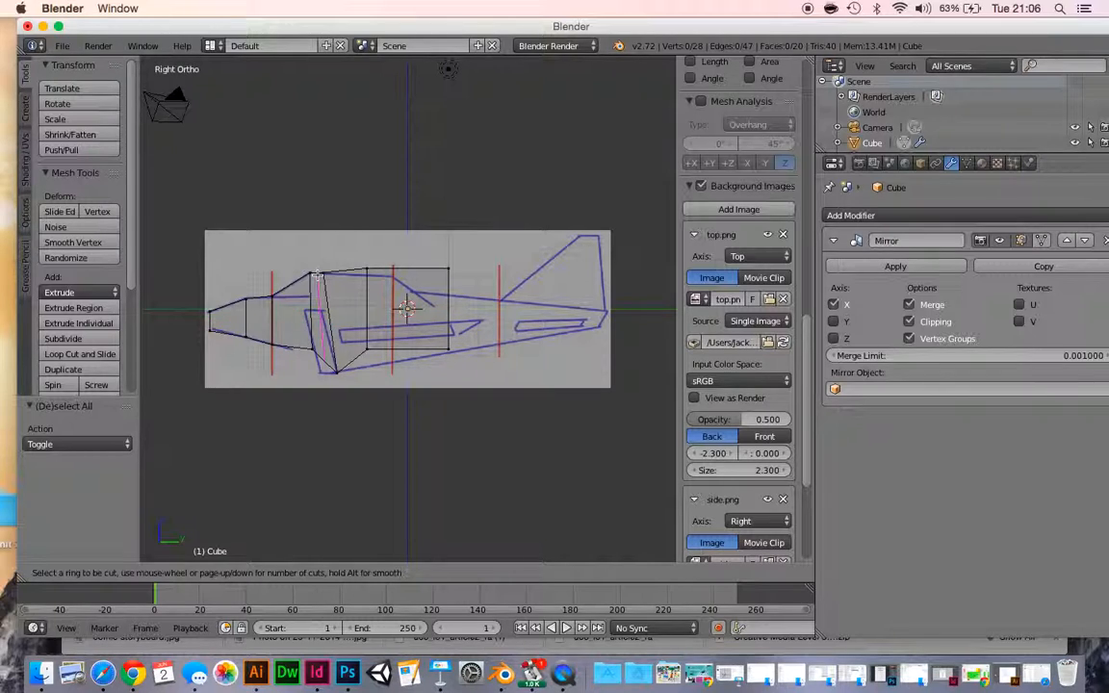
pyautogui.click(318, 278)
pyautogui.rightClick(318, 278)
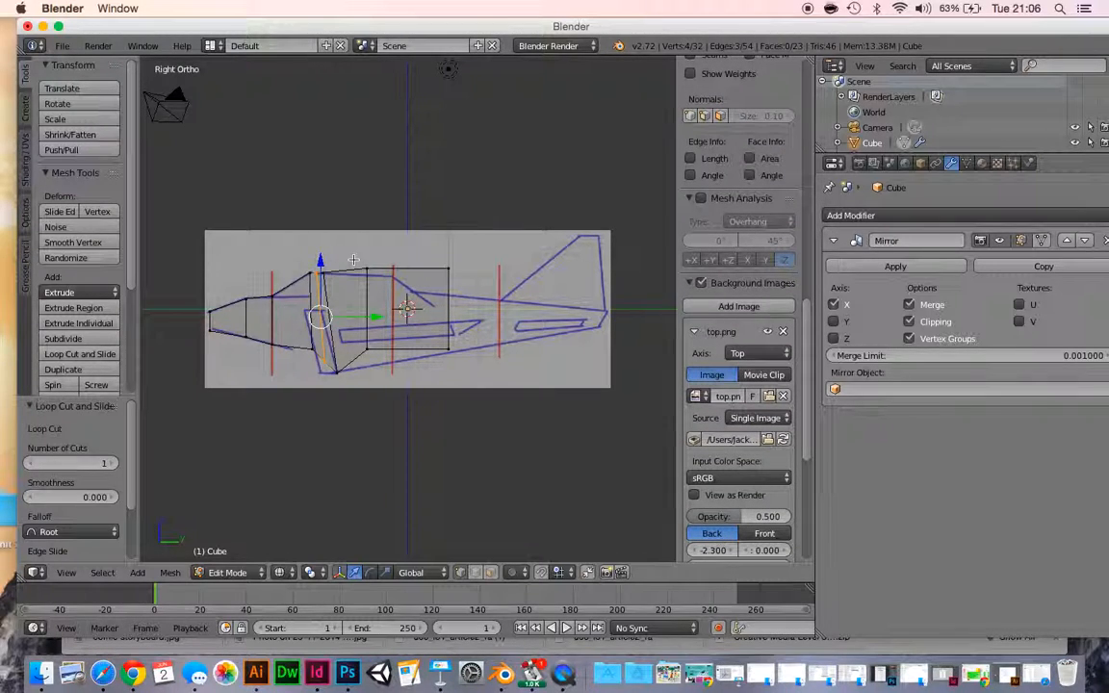
# Step: Select only the centred loop's lower vertices and move them about -0.095 along Y and -0.190 along Z to the intake's front lower corner
pyautogui.press('a')
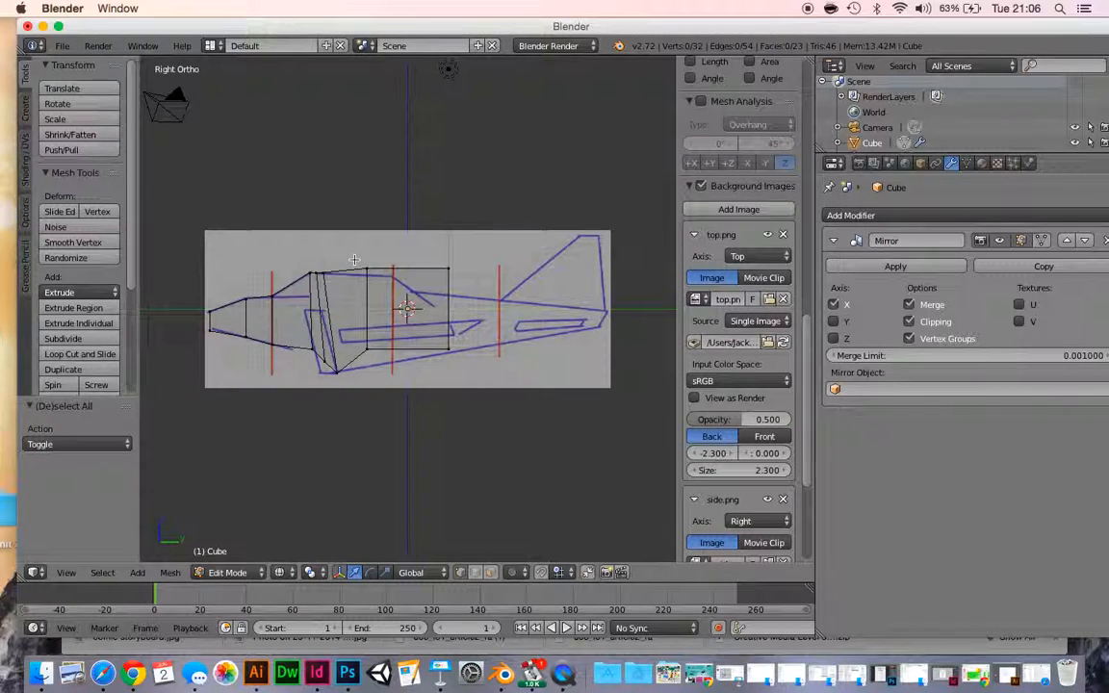
pyautogui.click(323, 366)
pyautogui.press('b')
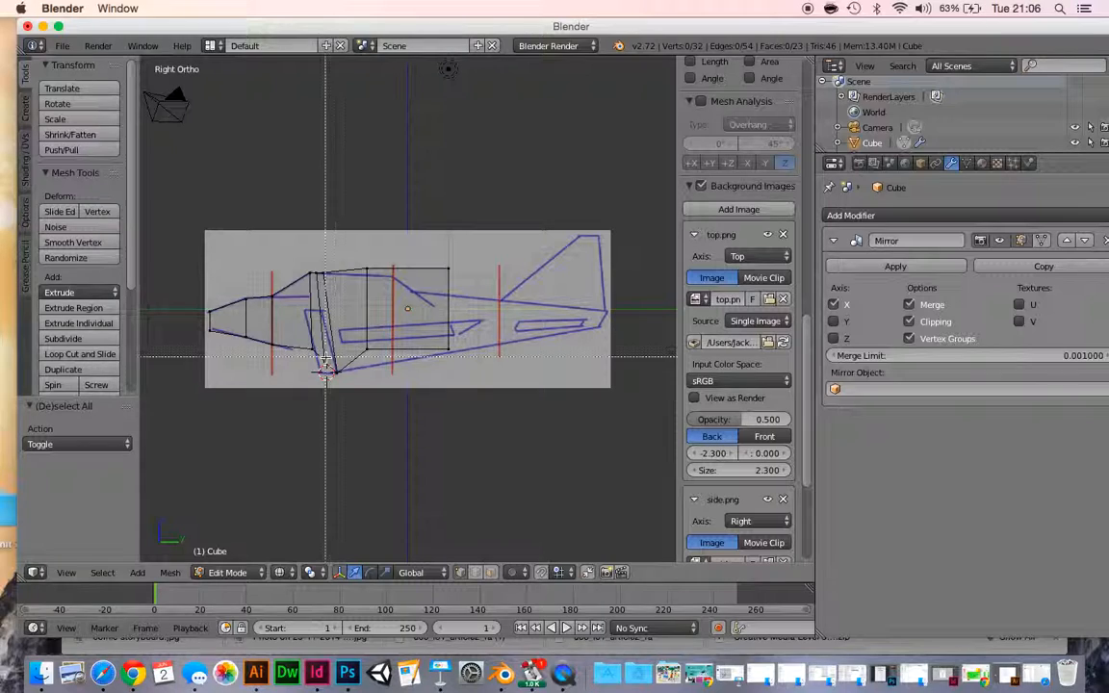
pyautogui.press('Escape')
pyautogui.press('c')
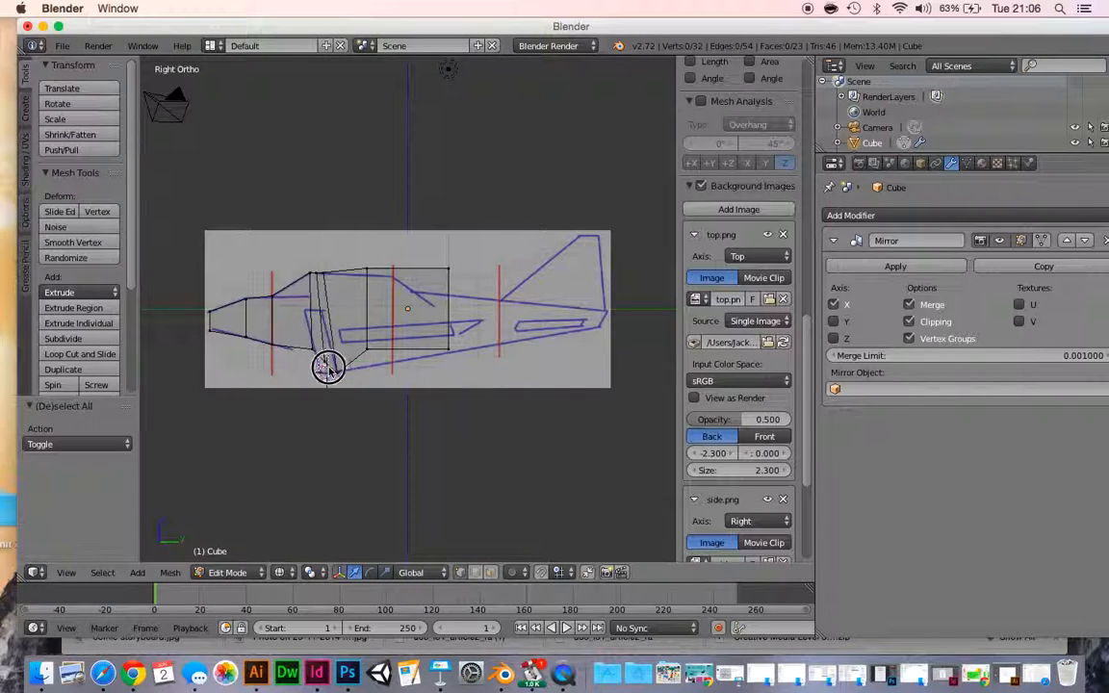
pyautogui.click(326, 367)
pyautogui.press('Escape')
pyautogui.press('g')
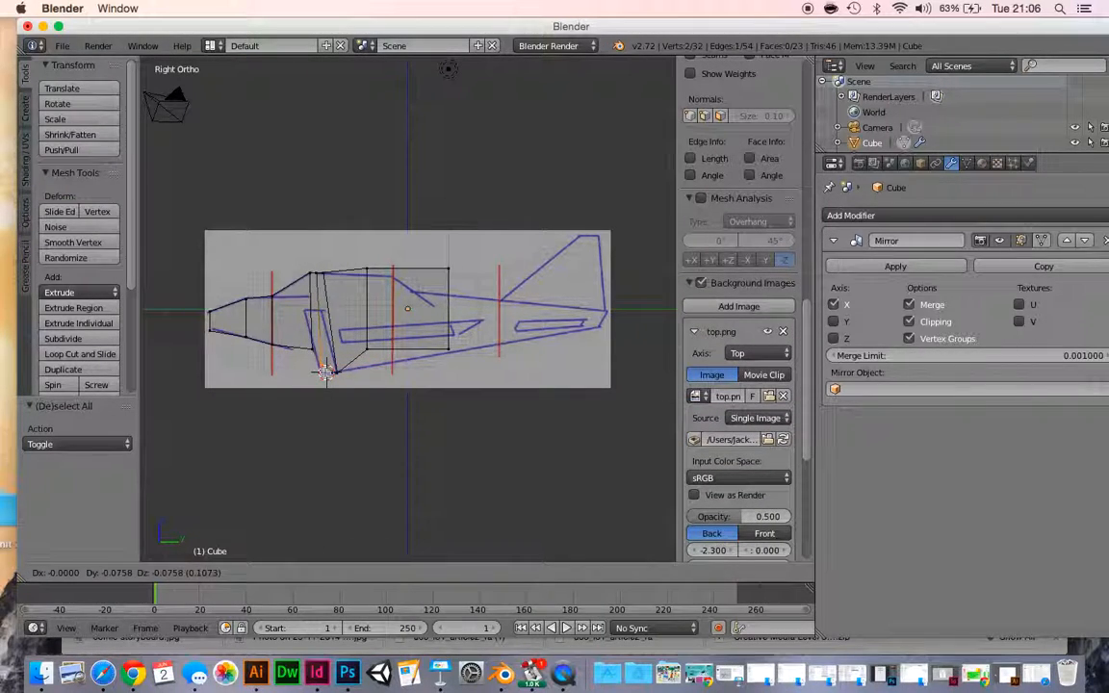
pyautogui.click(324, 371)
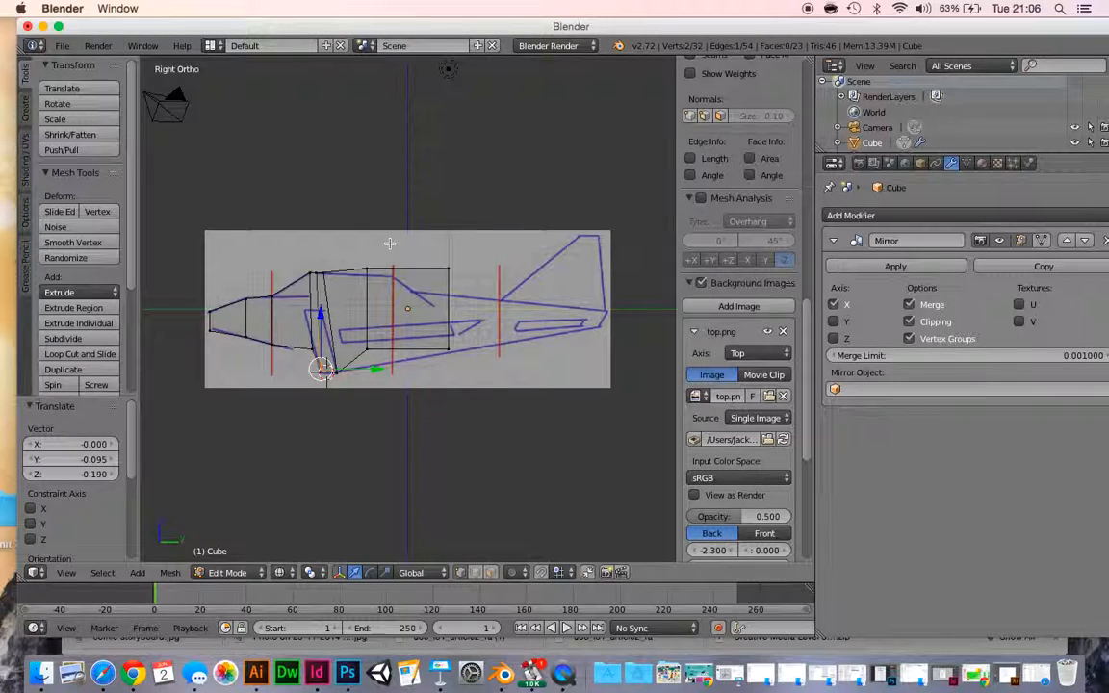
# Step: Move only the lower vertices of the section behind the intake about 0.076 along Y and -0.417 along Z onto the belly line
pyautogui.press('KP_7')
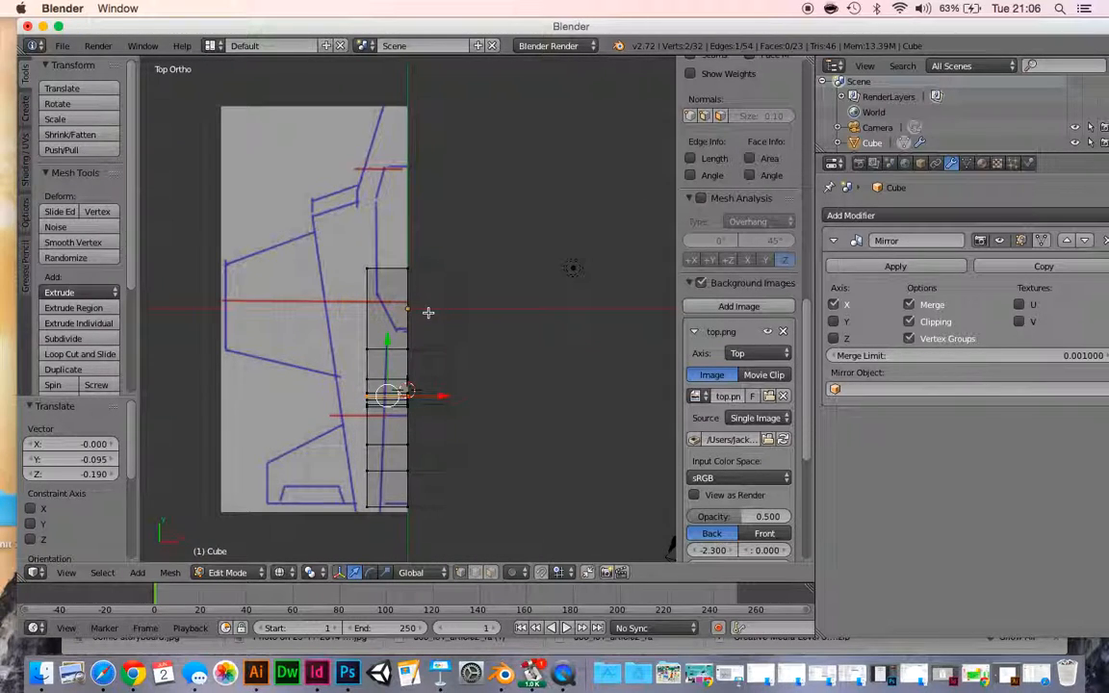
pyautogui.press('KP_3')
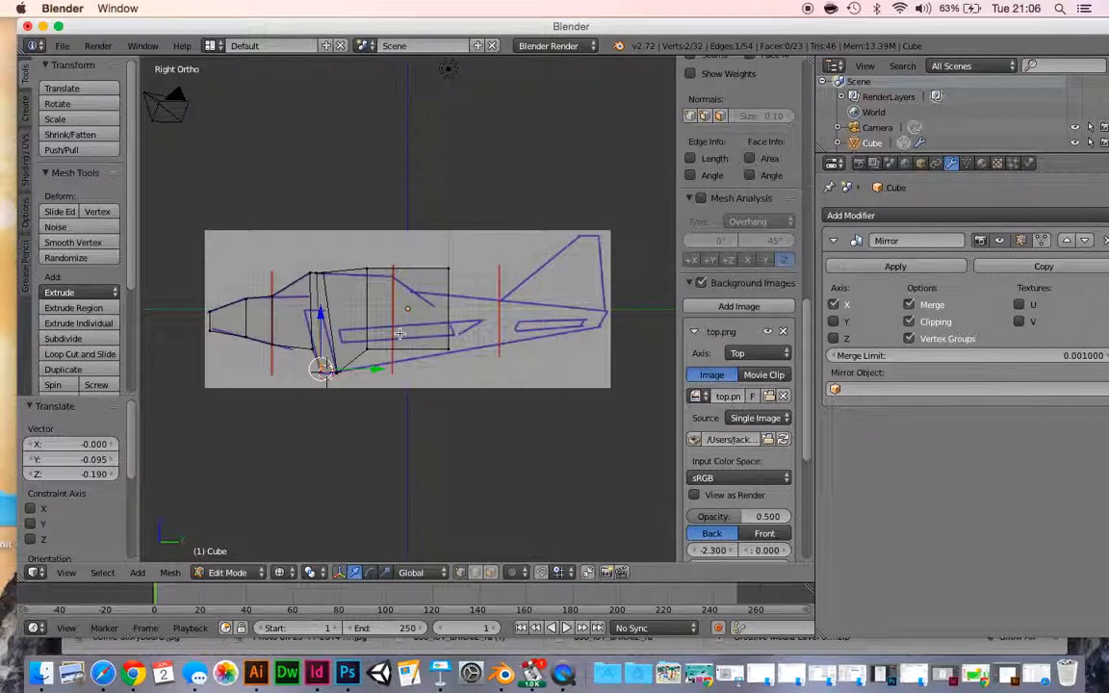
pyautogui.scroll(-3, 731, 327)
pyautogui.press('a')
pyautogui.press('b')
pyautogui.moveTo(384, 359); pyautogui.dragTo(347, 327)
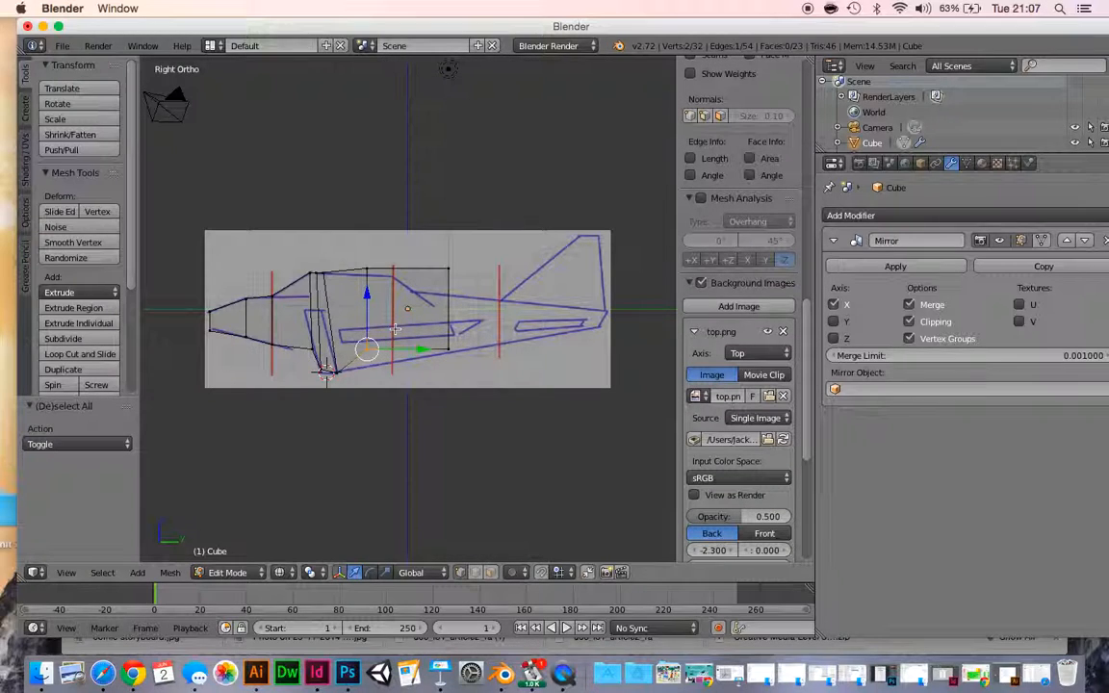
pyautogui.press('g')
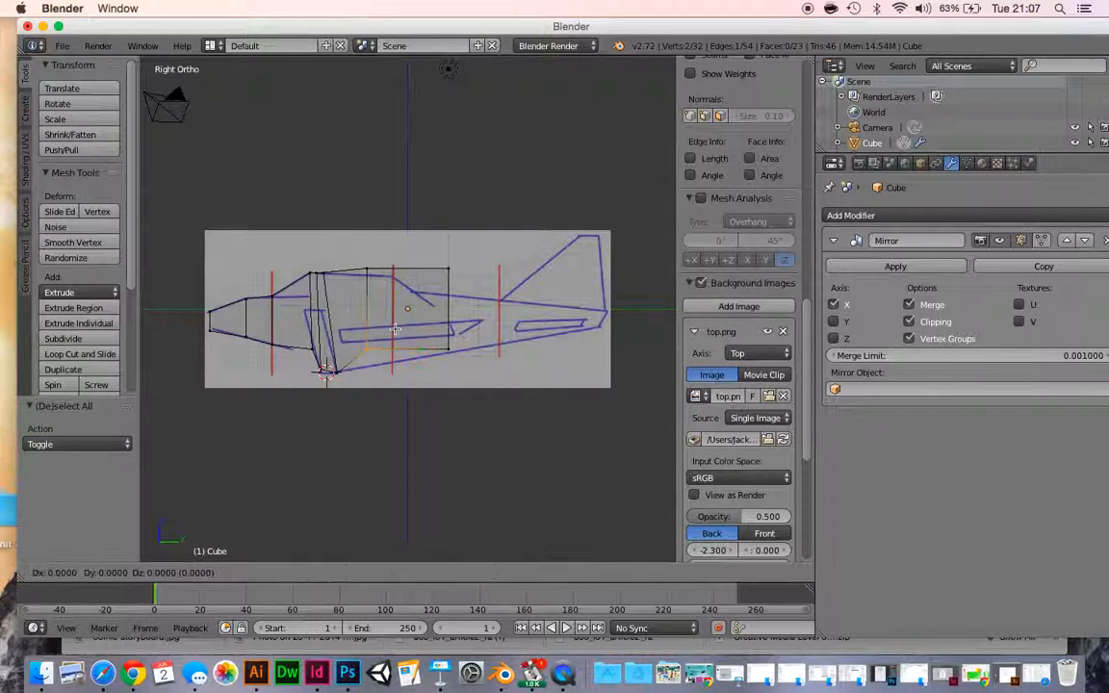
pyautogui.click(397, 345)
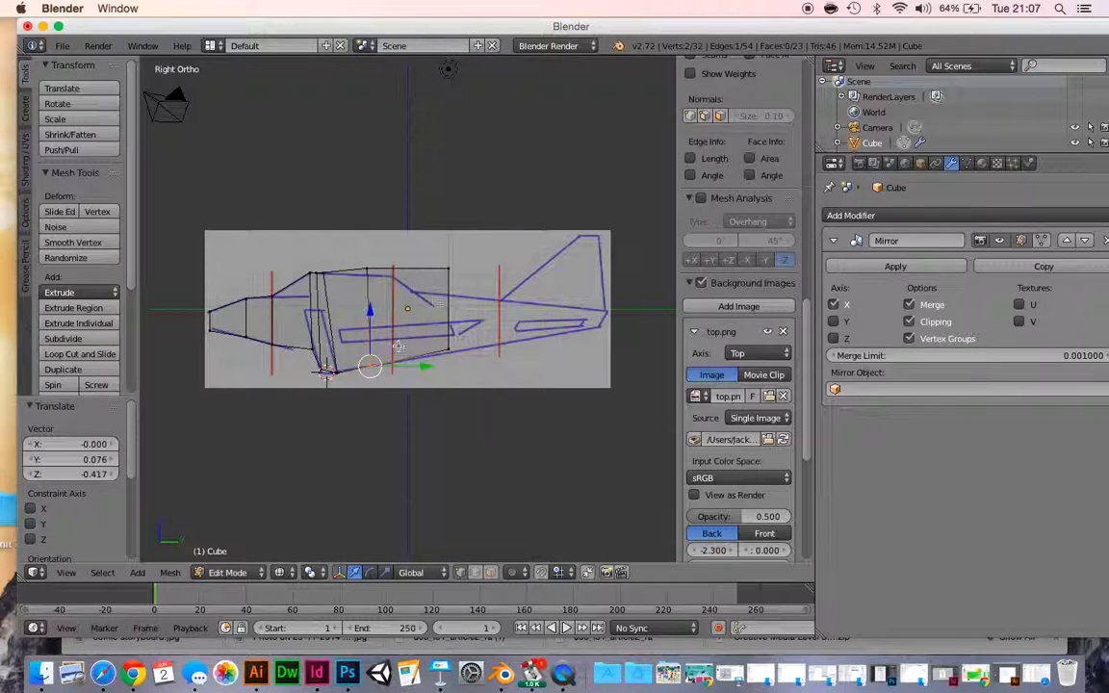
pyautogui.press('a')
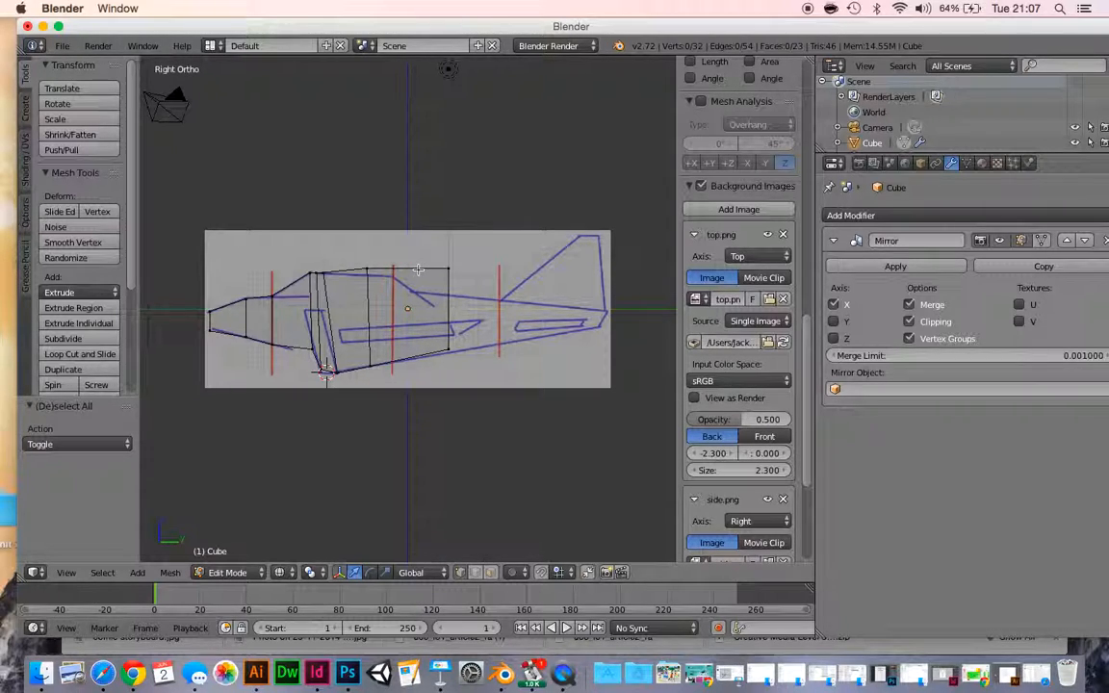
pyautogui.press('KP_7')
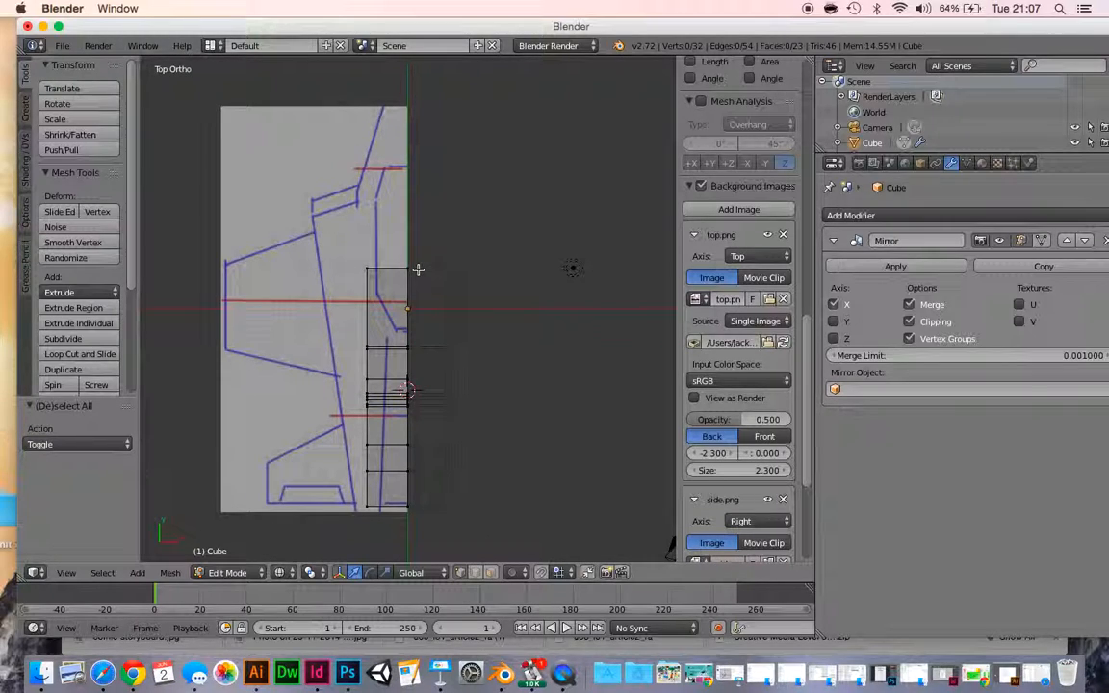